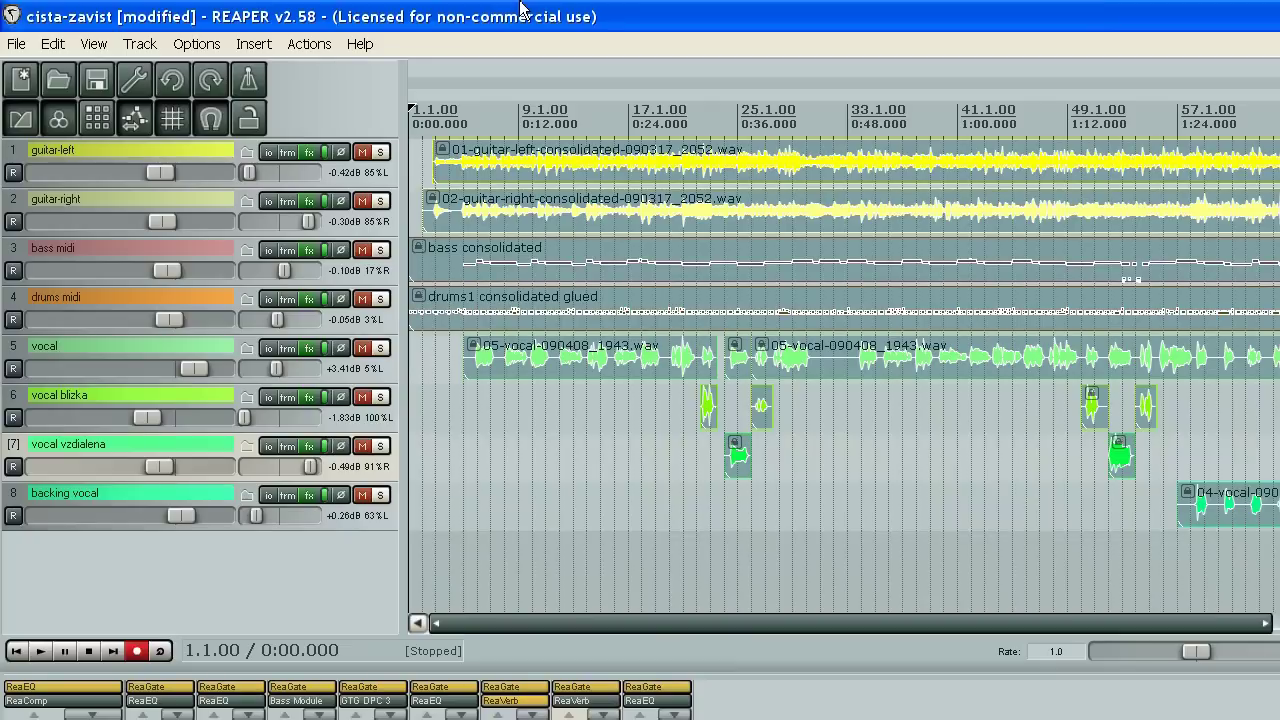
- Open the guitar-left track's FX chain and review its ReaEQ and ReaComp settings
{"action": "left_click", "coordinate": [309, 152]}
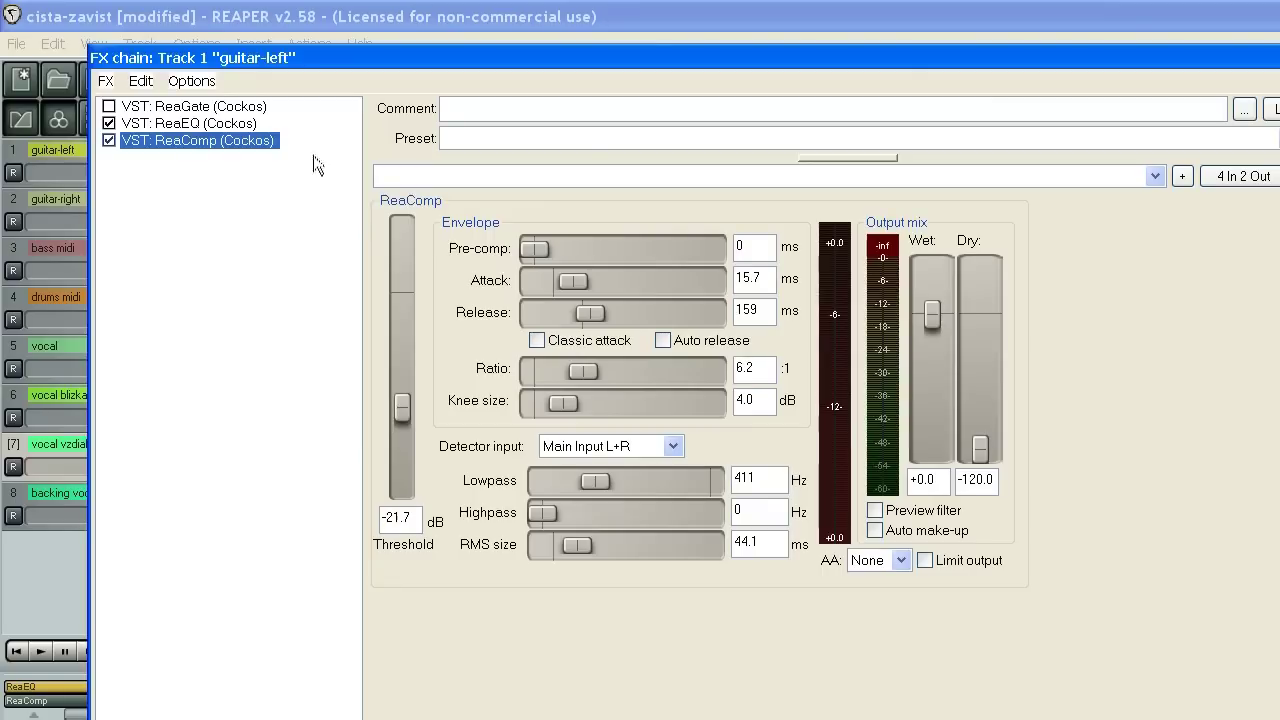
{"action": "left_click", "coordinate": [190, 123]}
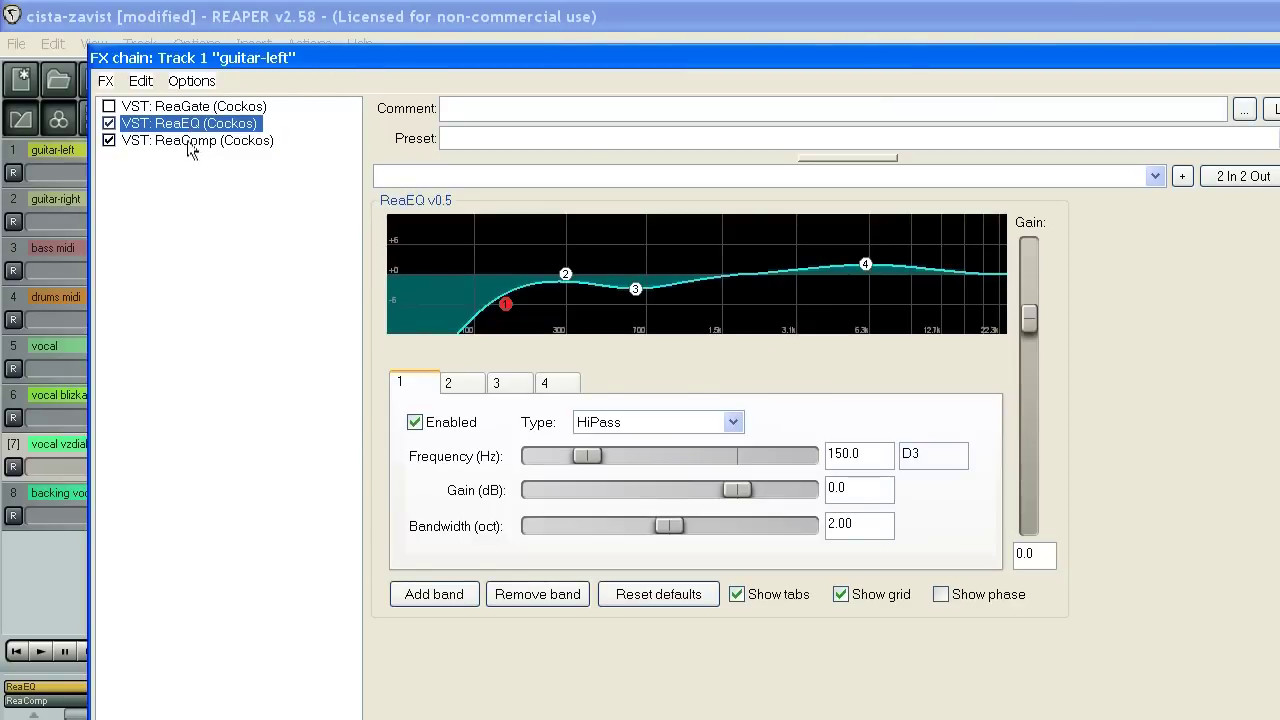
{"action": "left_click", "coordinate": [192, 144]}
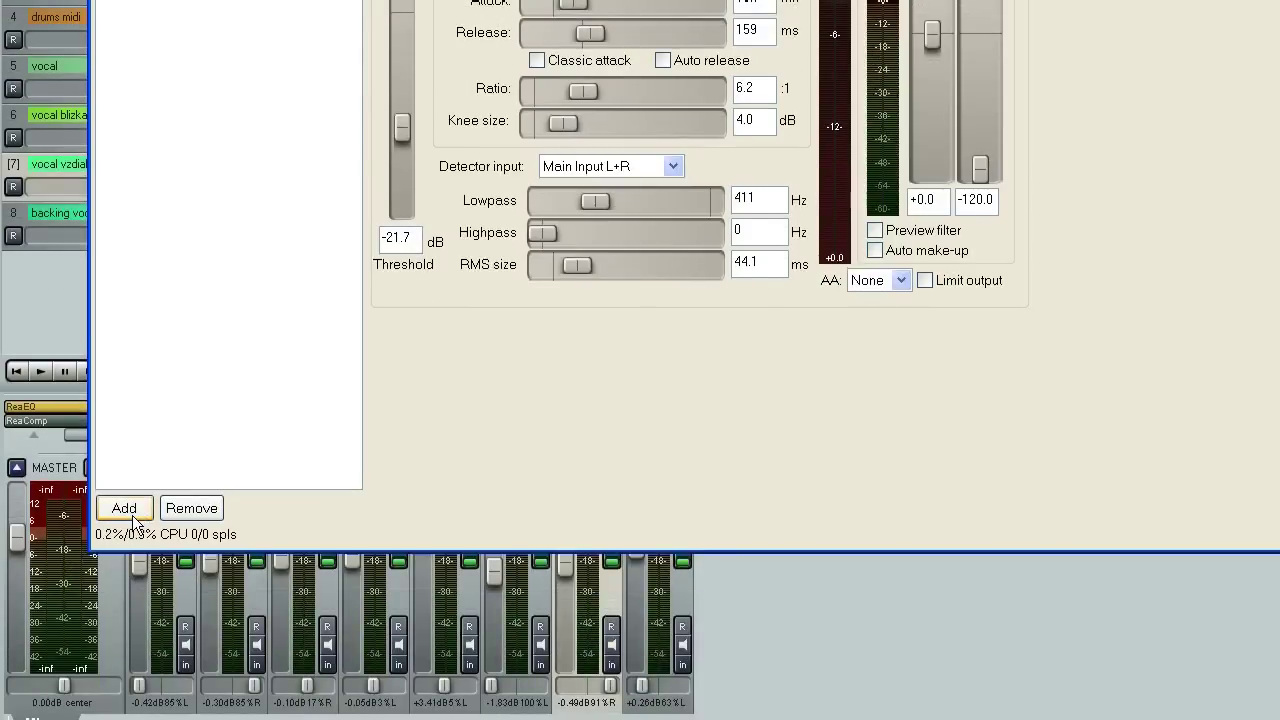
- Add the VST plugin FA3 Full (Fretted Synth) to the guitar-left chain
{"action": "left_click", "coordinate": [130, 508]}
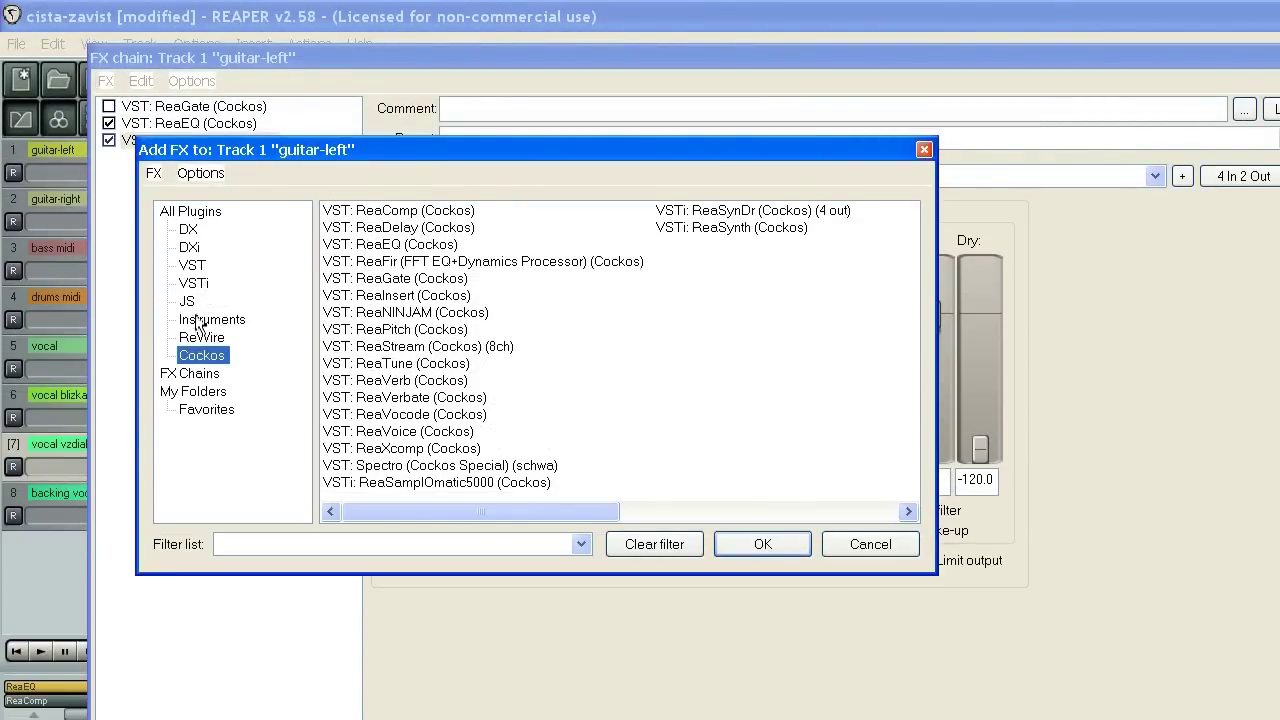
{"action": "left_click", "coordinate": [192, 265]}
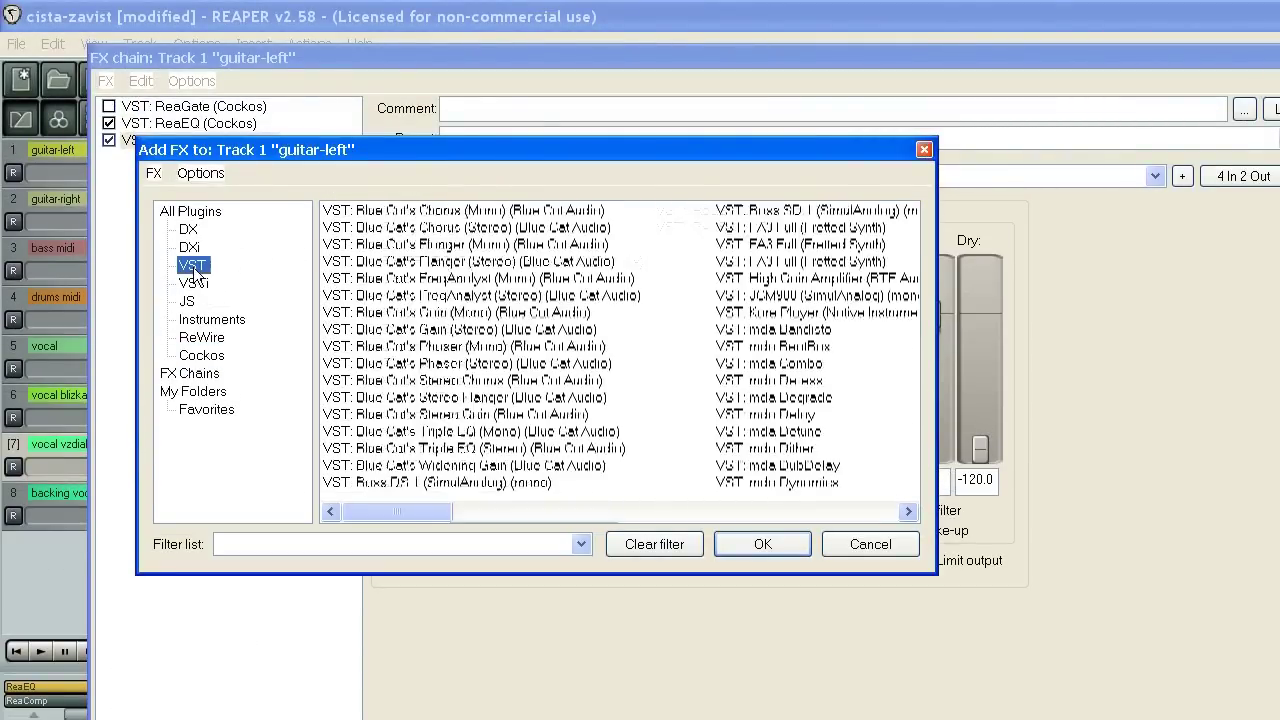
{"action": "left_click", "coordinate": [778, 237]}
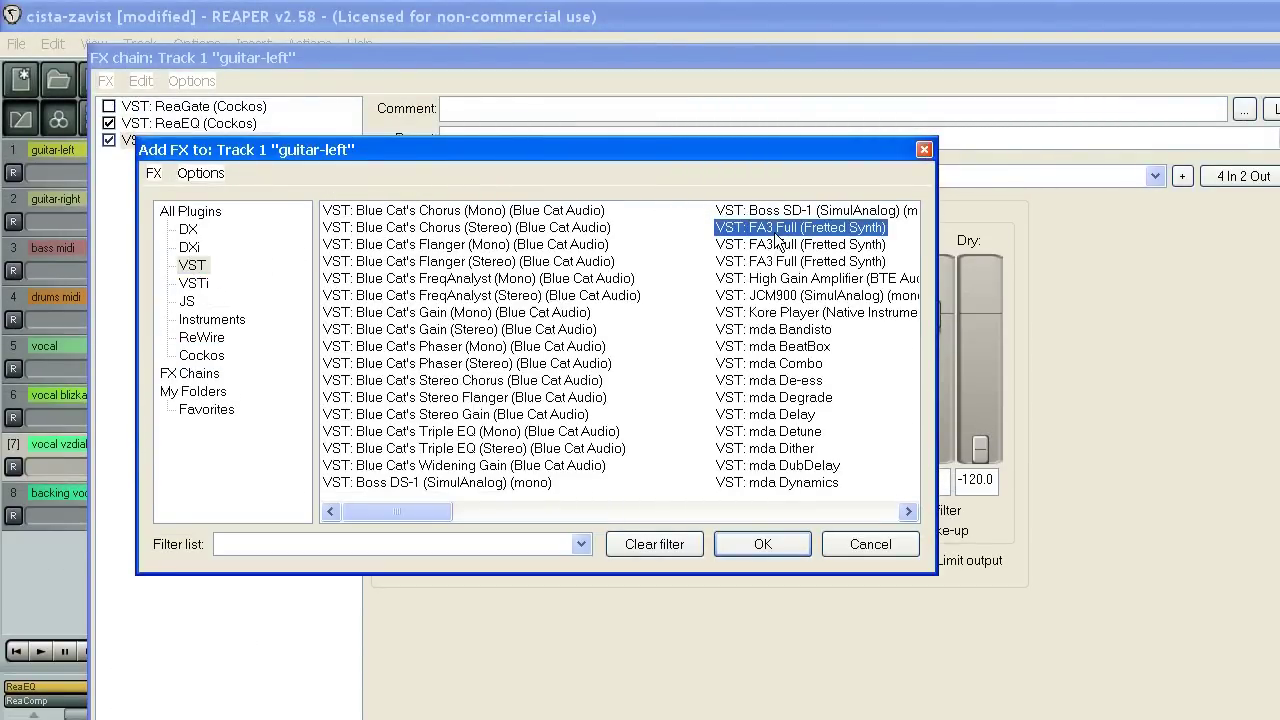
{"action": "double_click", "coordinate": [776, 238]}
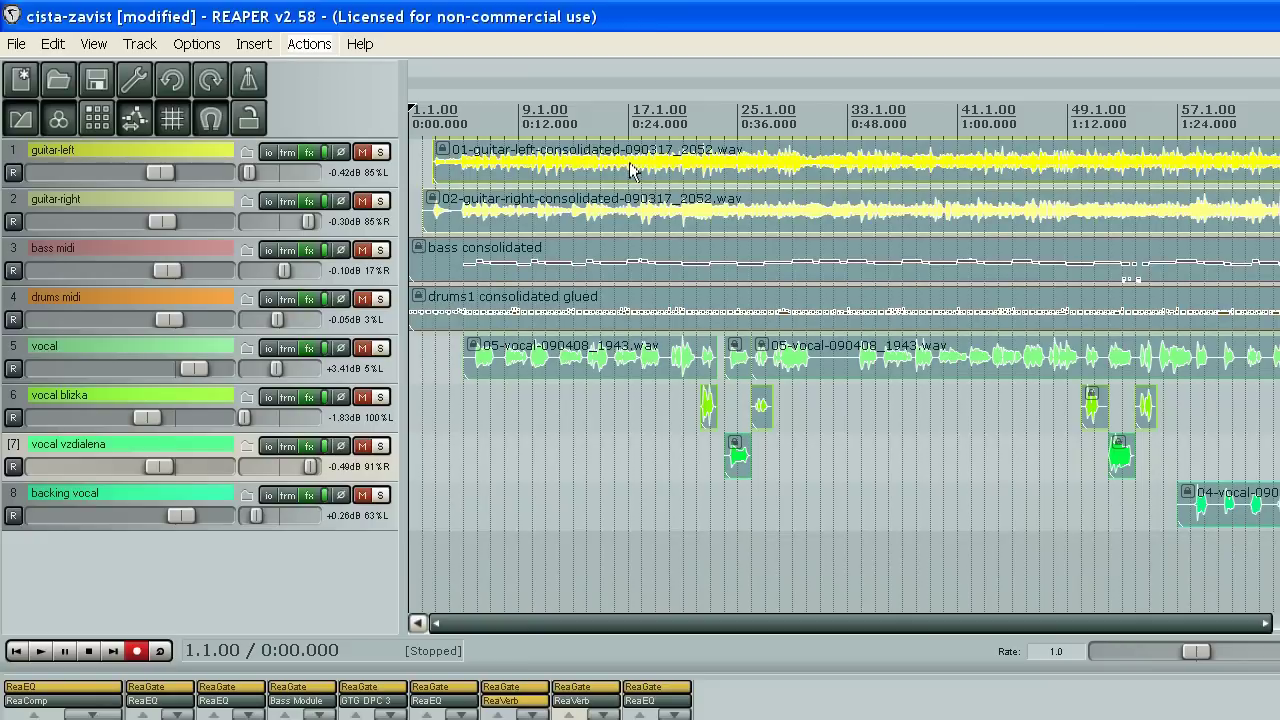
- Remove the Cubix VSTi from the bass midi FX chain, leaving Bass Module selected
{"action": "left_click", "coordinate": [310, 251]}
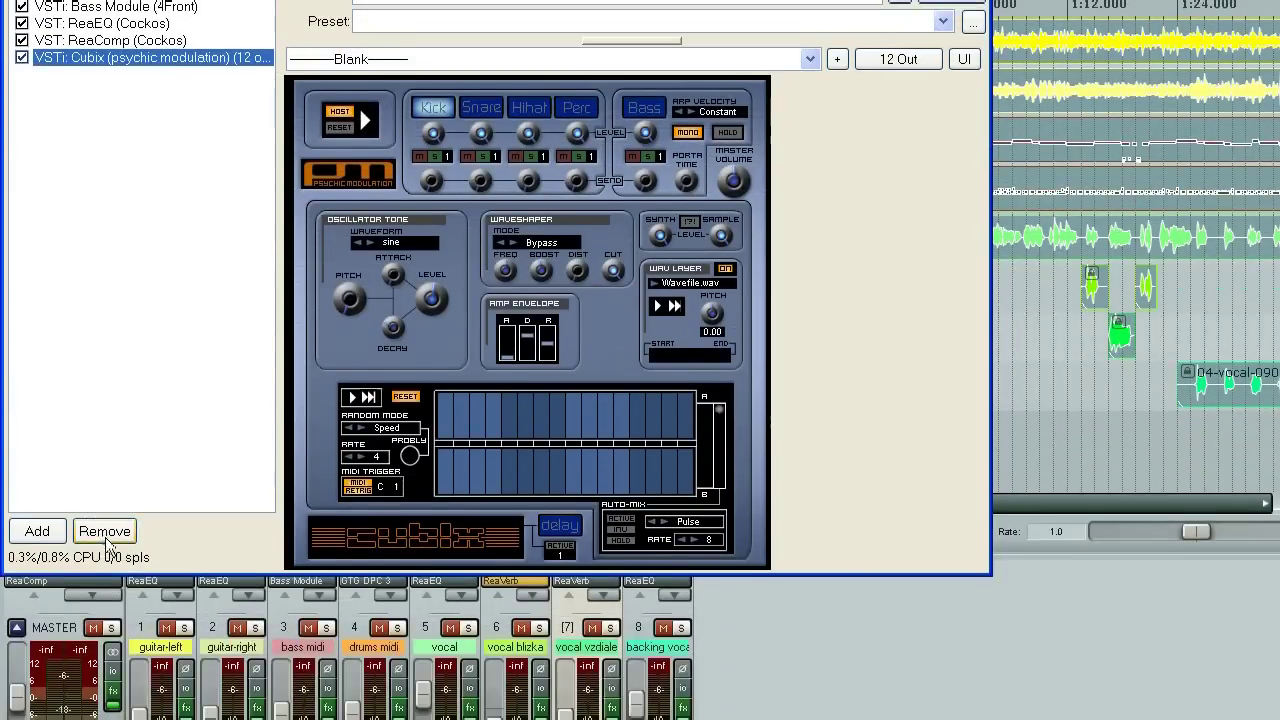
{"action": "left_click", "coordinate": [104, 653]}
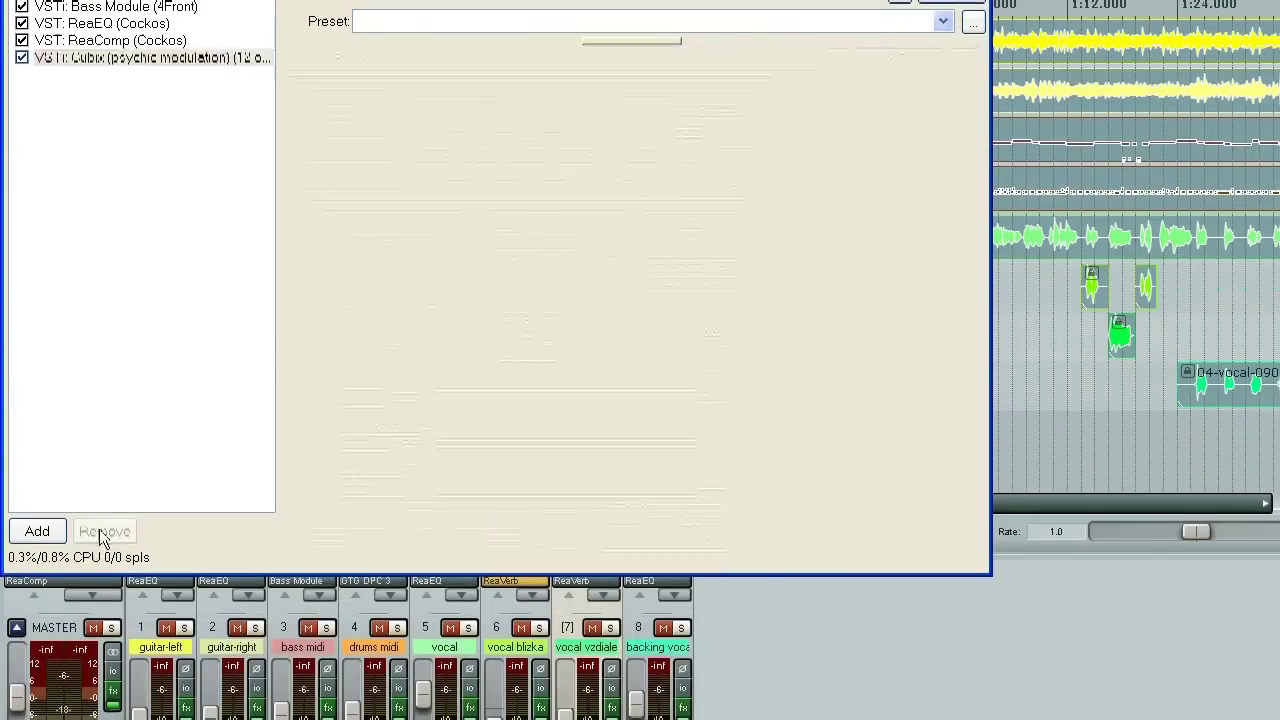
{"action": "left_click", "coordinate": [84, 10]}
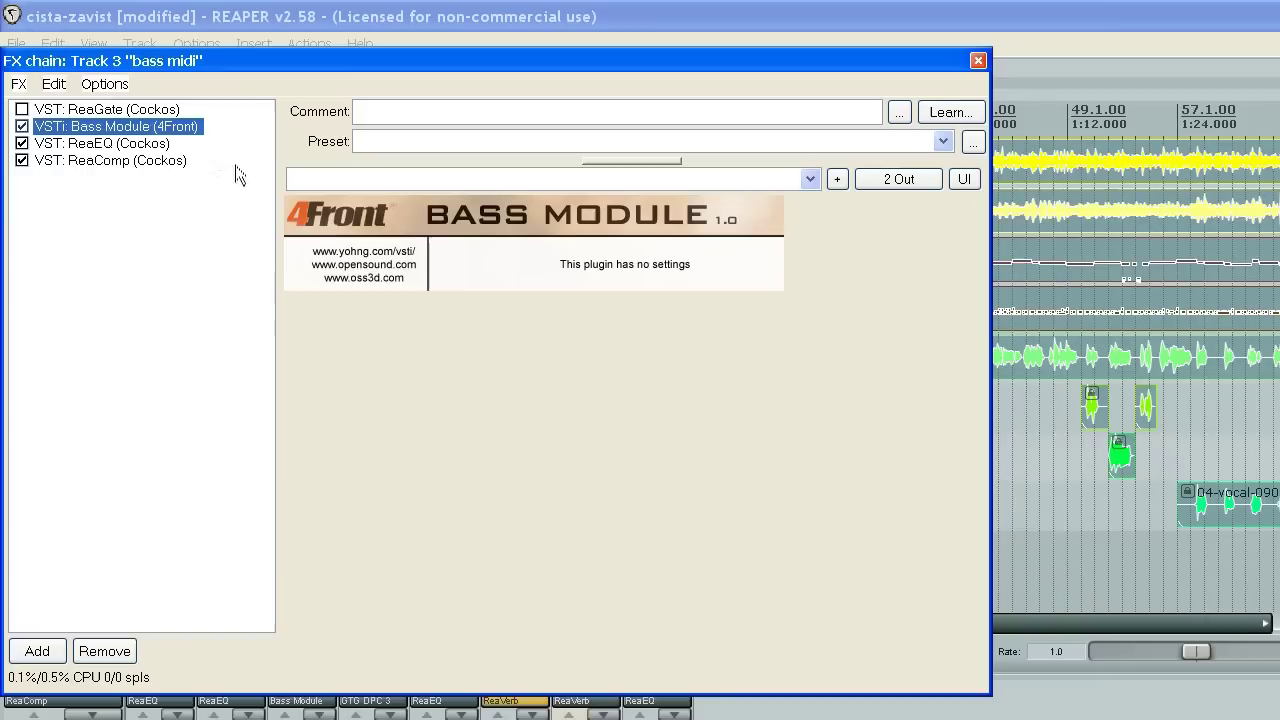
- Bypass track 3 bass midi's entire FX chain and confirm it shows [BYPASSED]
{"action": "left_click", "coordinate": [938, 60]}
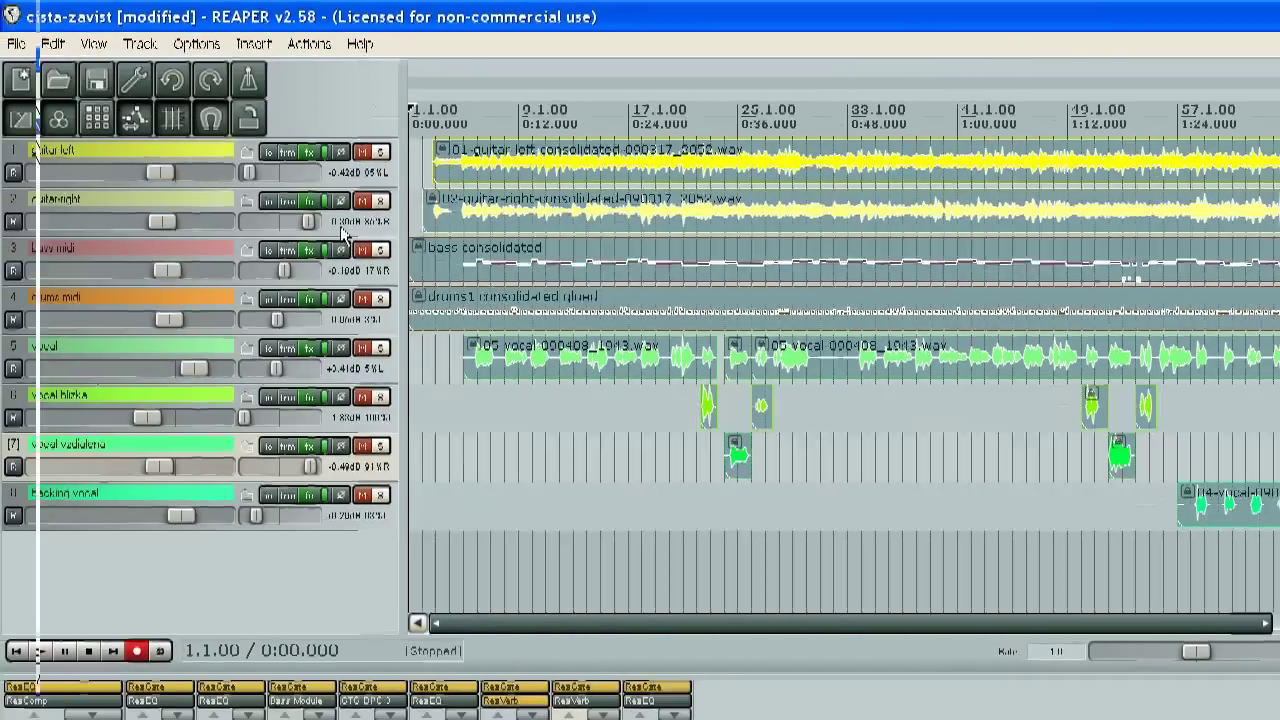
{"action": "left_click", "coordinate": [13, 271]}
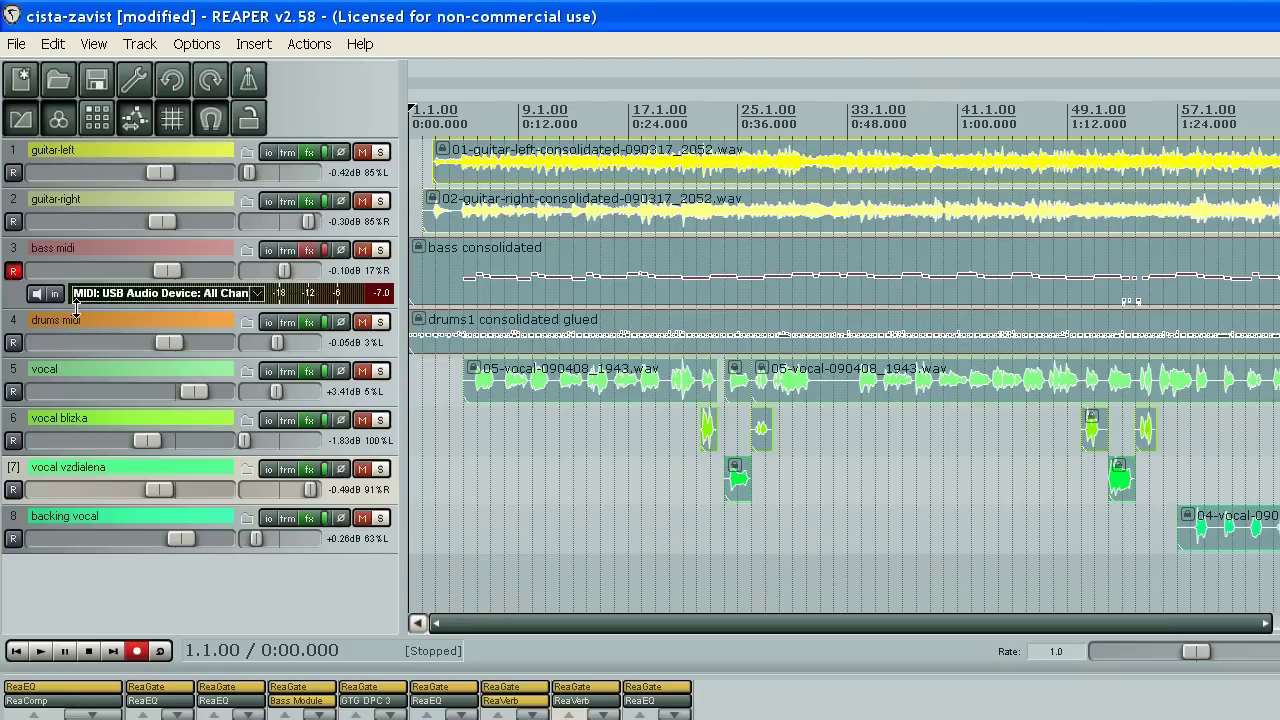
{"action": "left_click", "coordinate": [310, 251]}
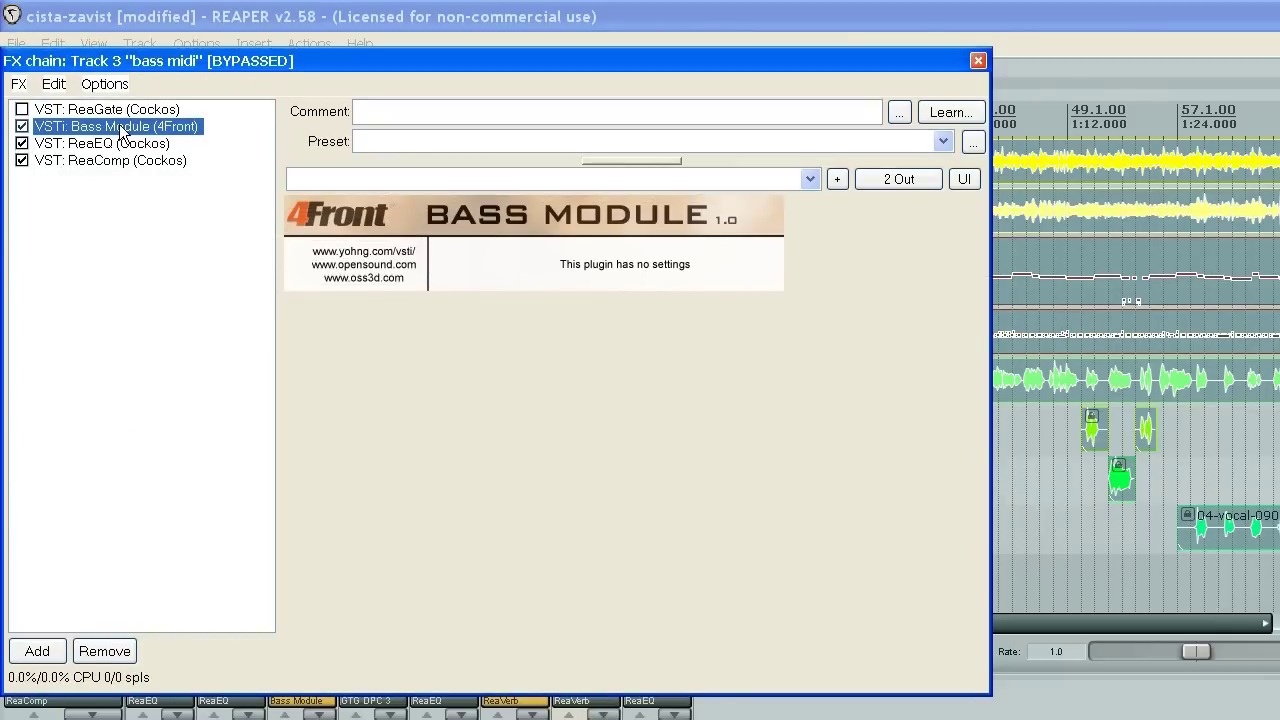
{"action": "key", "text": "Escape"}
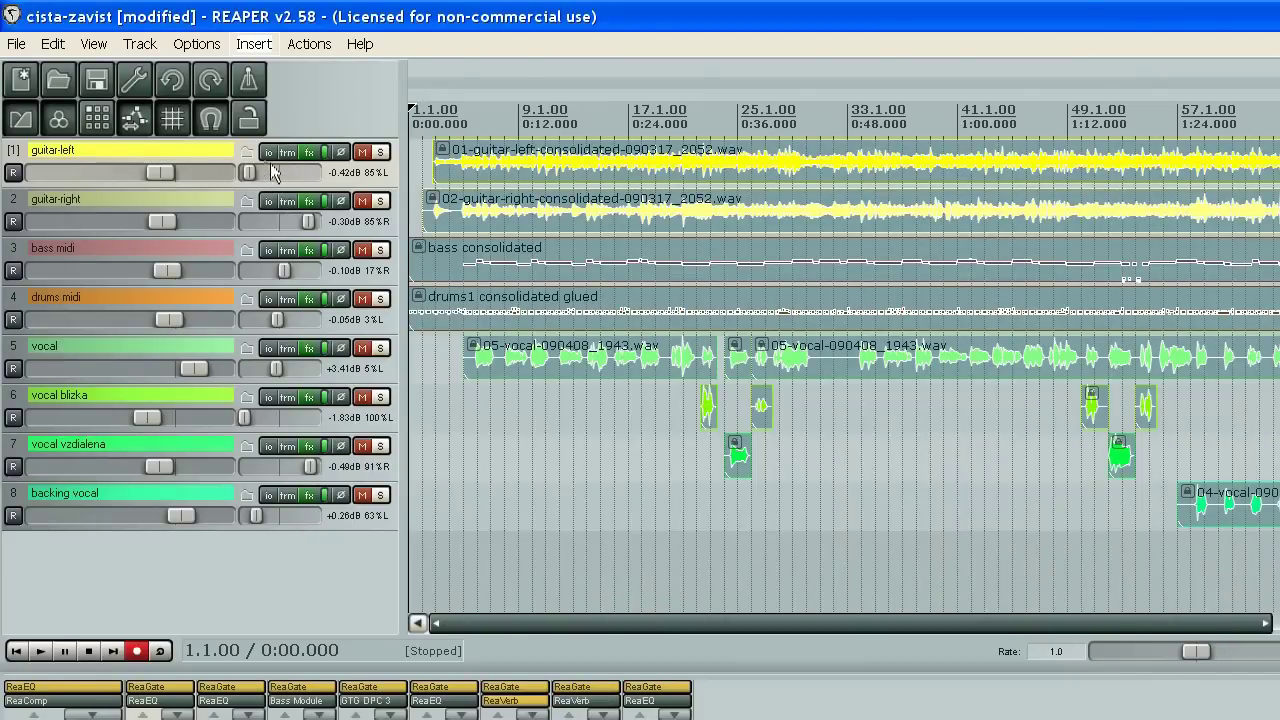
- Toggle solo, mute and phase invert on both guitar tracks, restoring all to normal
{"action": "left_click", "coordinate": [381, 153]}
{"action": "left_click", "coordinate": [381, 153]}
{"action": "left_click", "coordinate": [361, 152]}
{"action": "left_click", "coordinate": [361, 152]}
{"action": "left_click", "coordinate": [361, 152]}
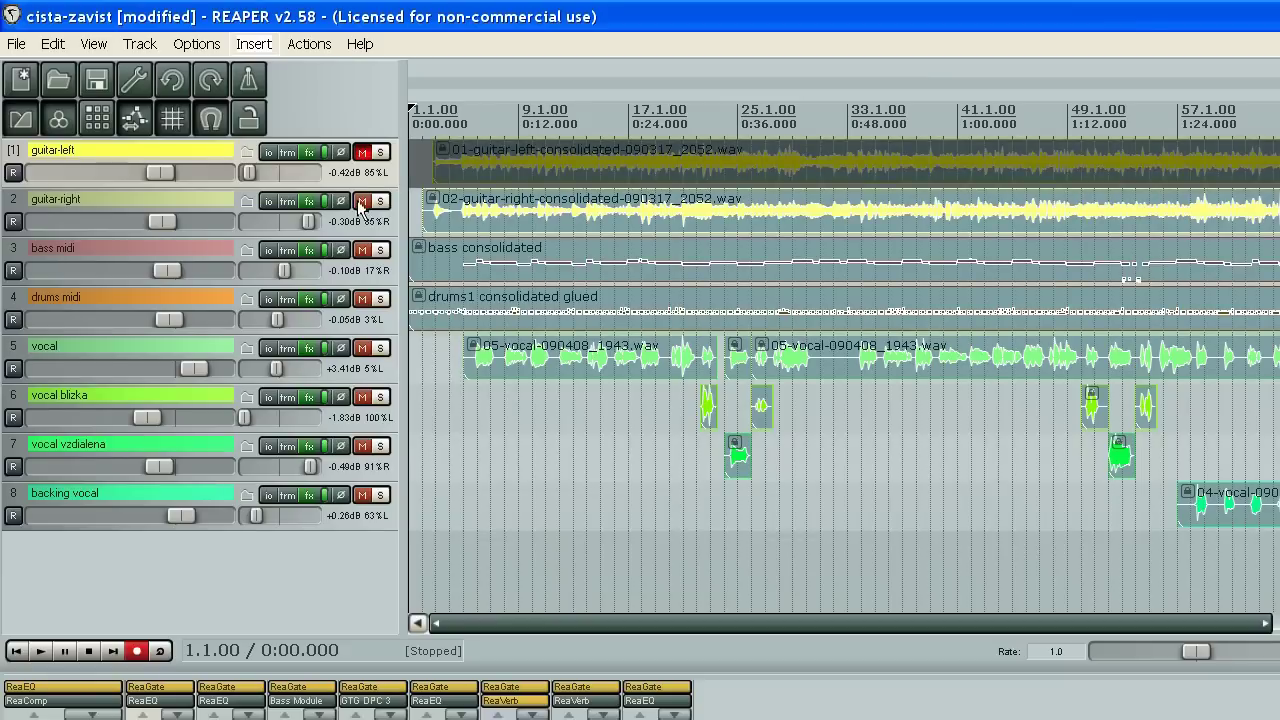
{"action": "left_click", "coordinate": [361, 201]}
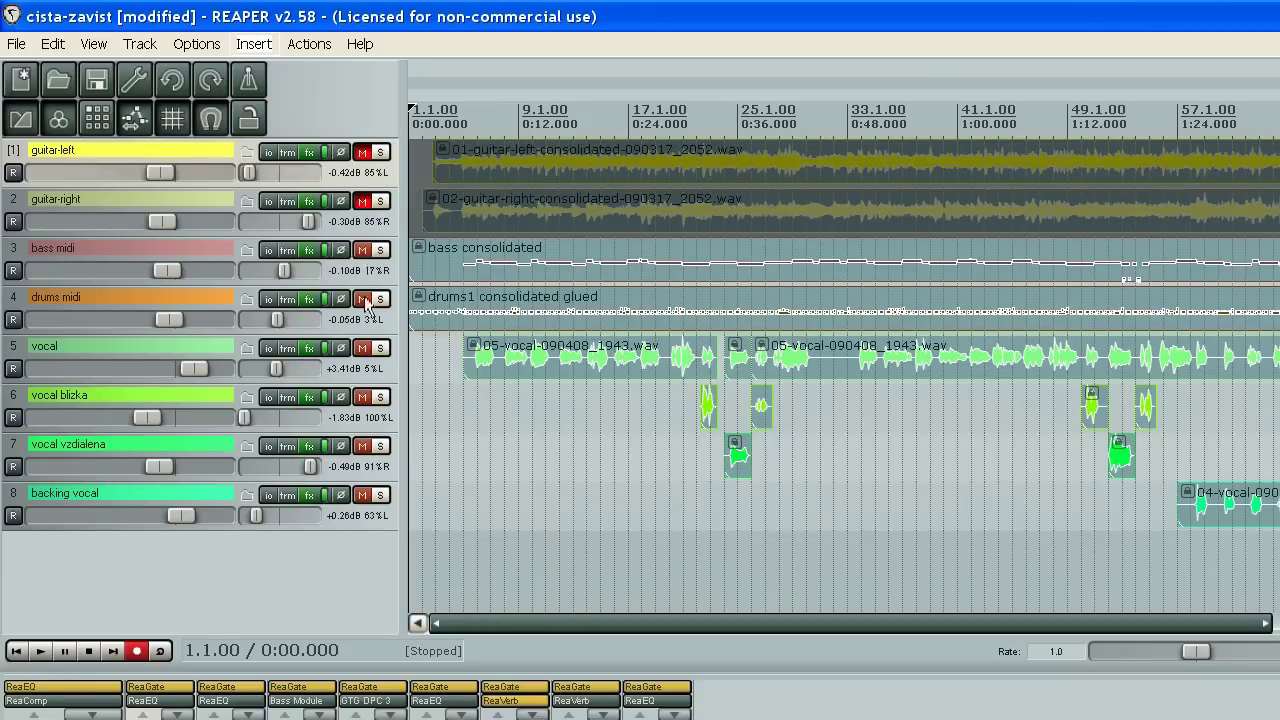
{"action": "left_click", "coordinate": [361, 152]}
{"action": "left_click", "coordinate": [362, 202]}
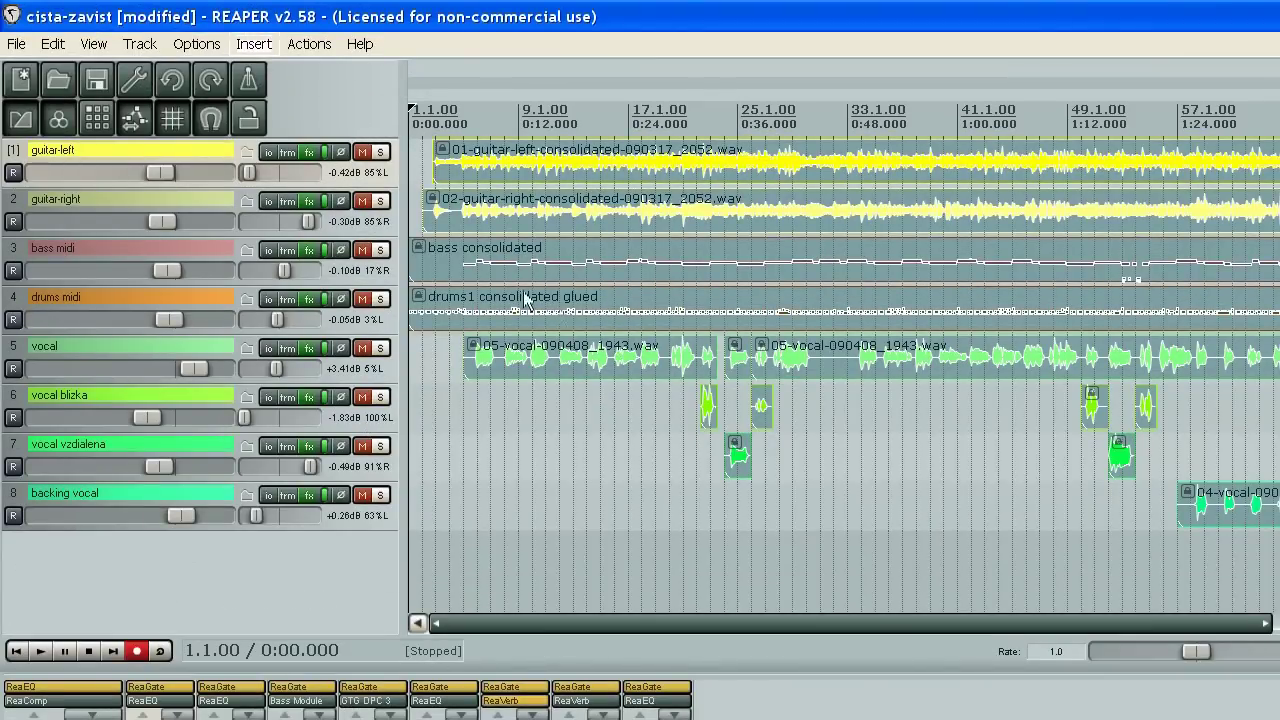
{"action": "left_click", "coordinate": [342, 153]}
{"action": "left_click", "coordinate": [342, 153]}
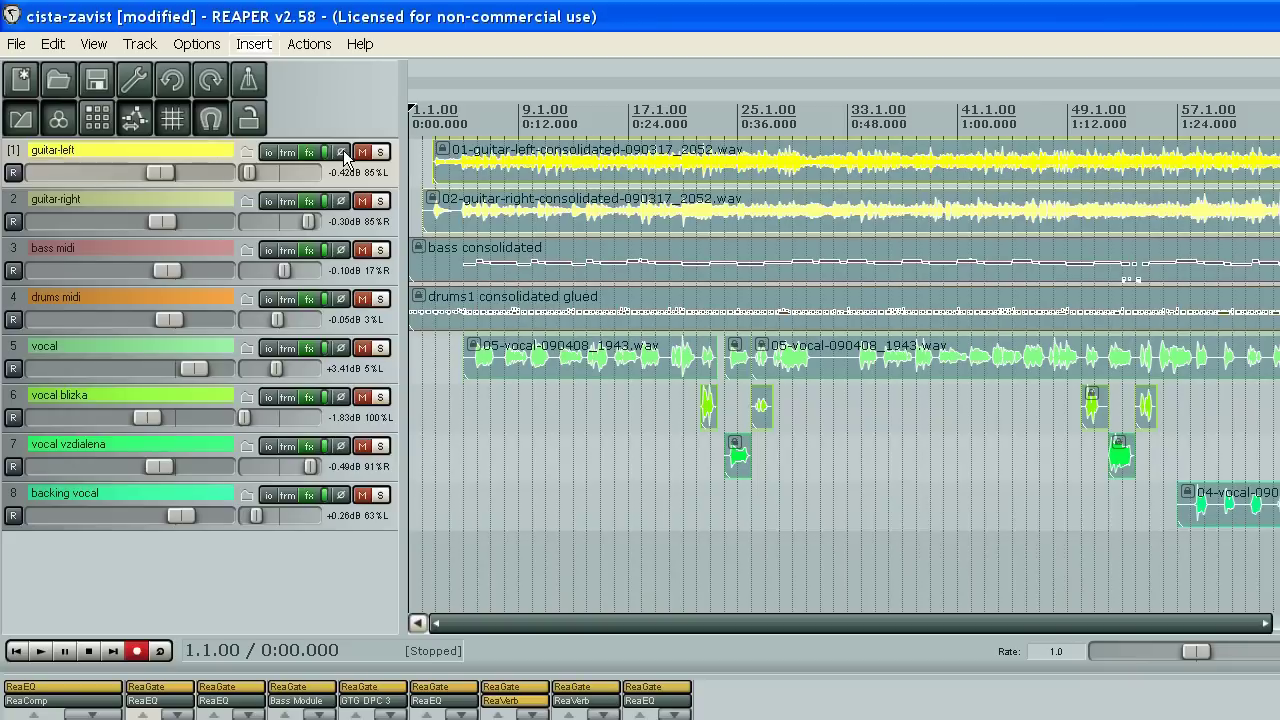
- Check guitar-left's routing (master send -0.42 dB, 85%L) and close it
{"action": "left_click", "coordinate": [270, 160]}
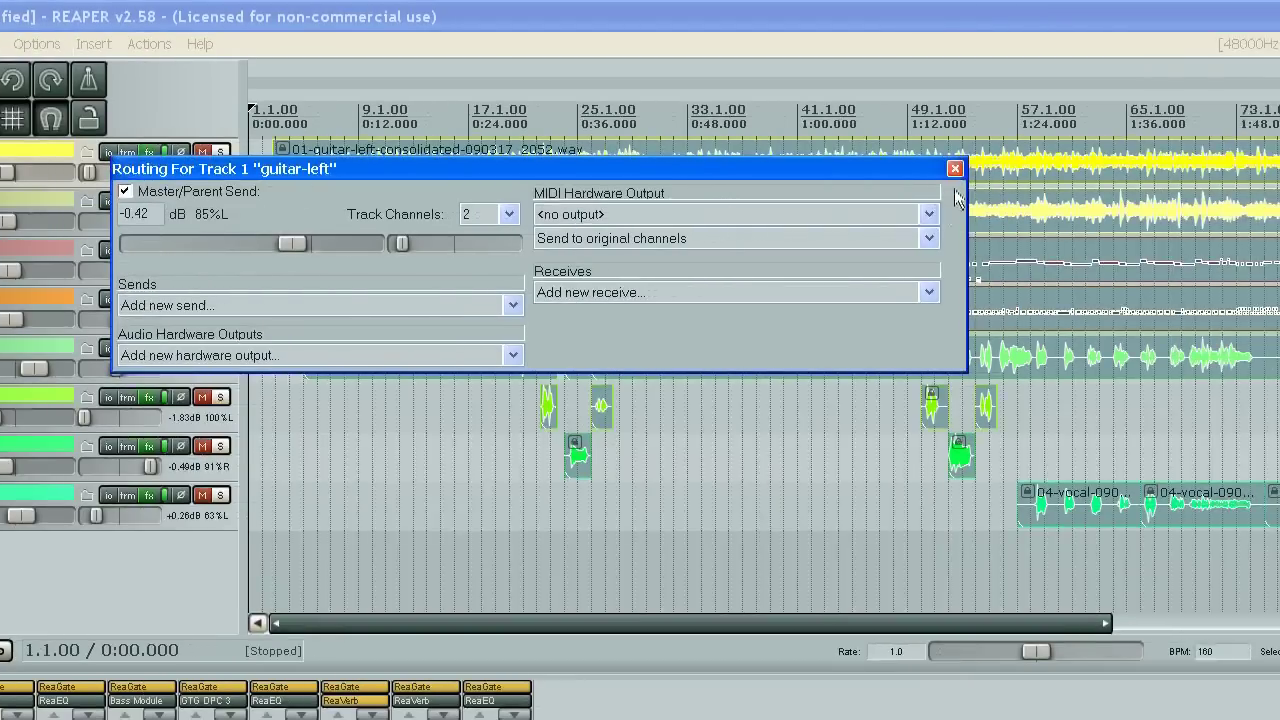
{"action": "left_click", "coordinate": [916, 168]}
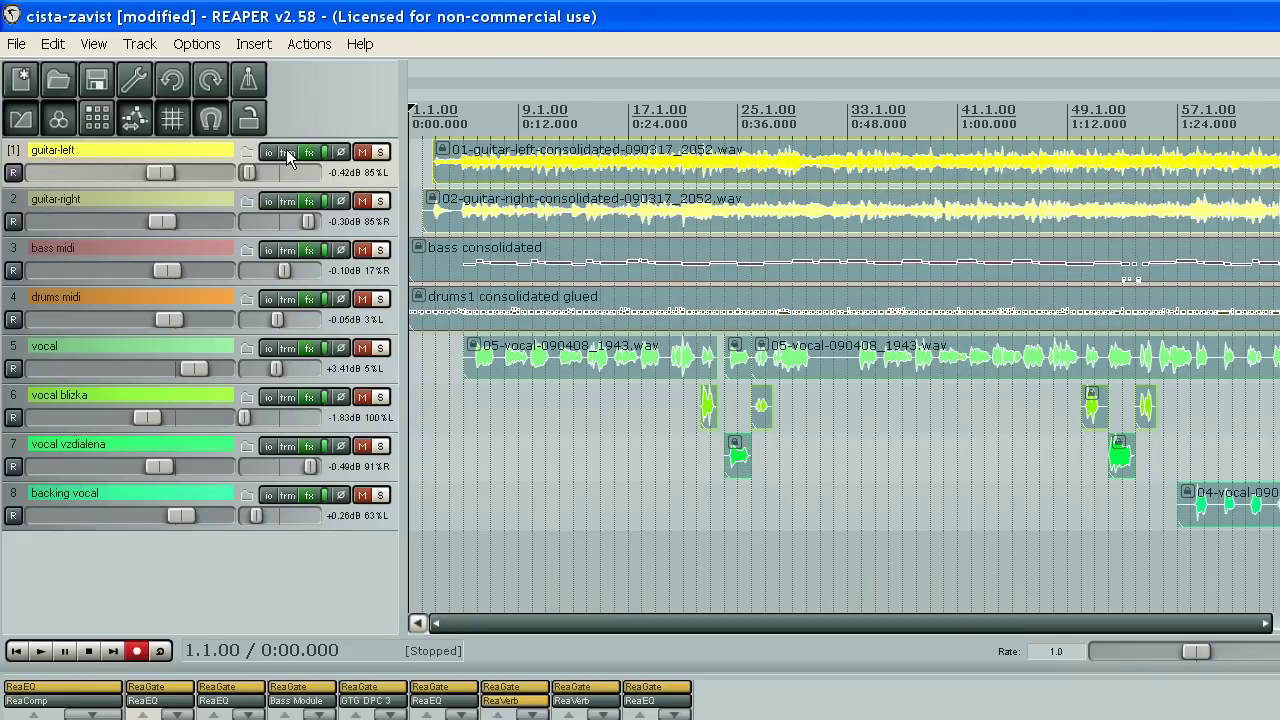
- Inspect guitar-left's envelope list and close it with no envelope made visible or armed
{"action": "left_click", "coordinate": [286, 152]}
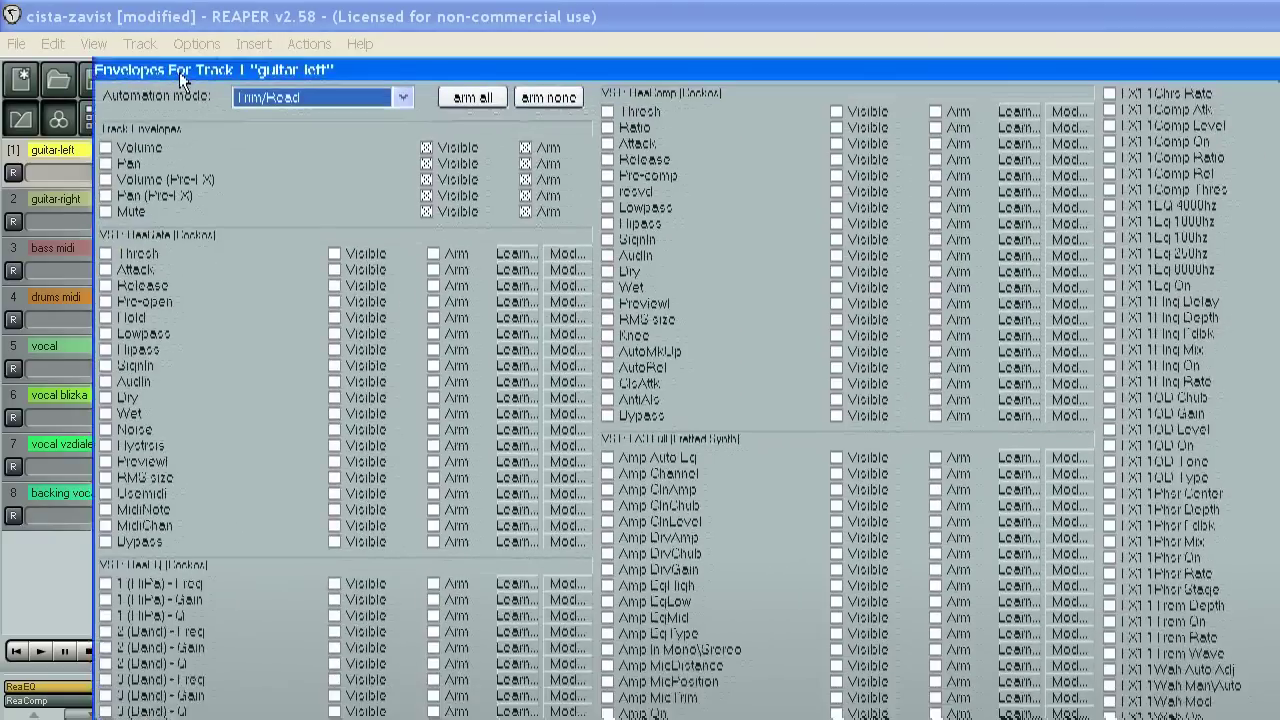
{"action": "left_click_drag", "start_coordinate": [179, 72], "coordinate": [156, 49]}
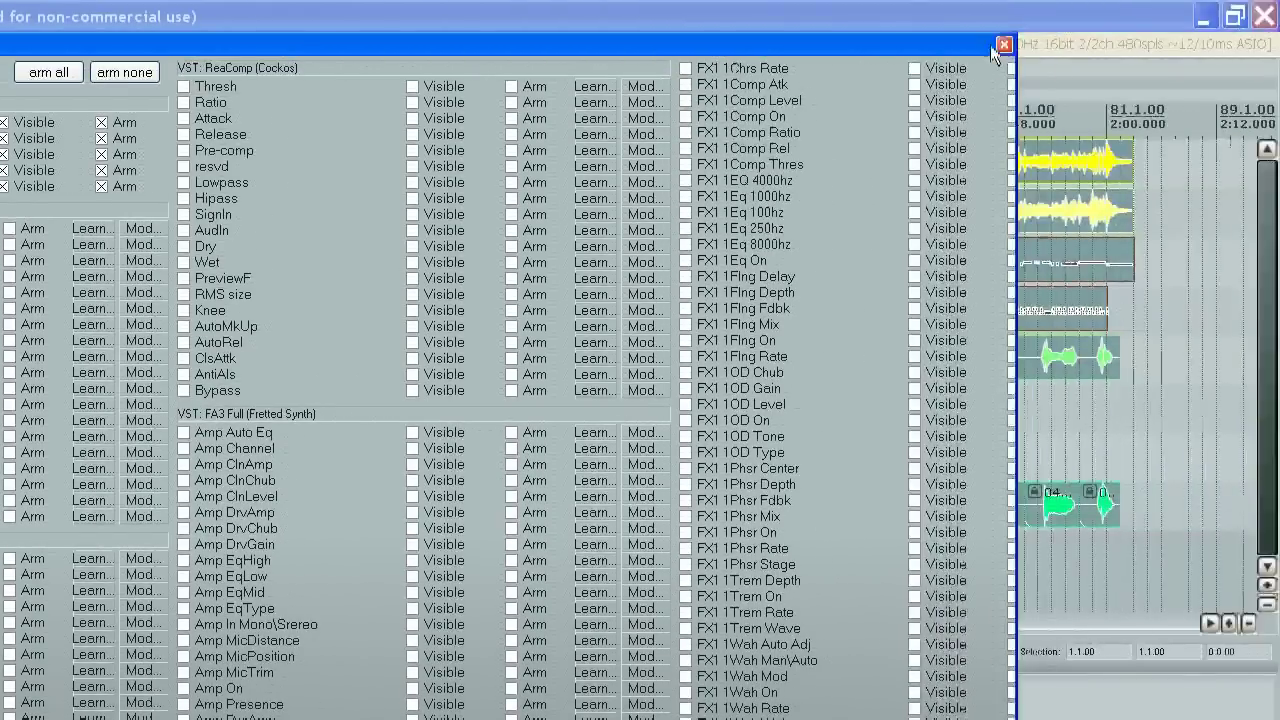
{"action": "left_click", "coordinate": [1003, 45]}
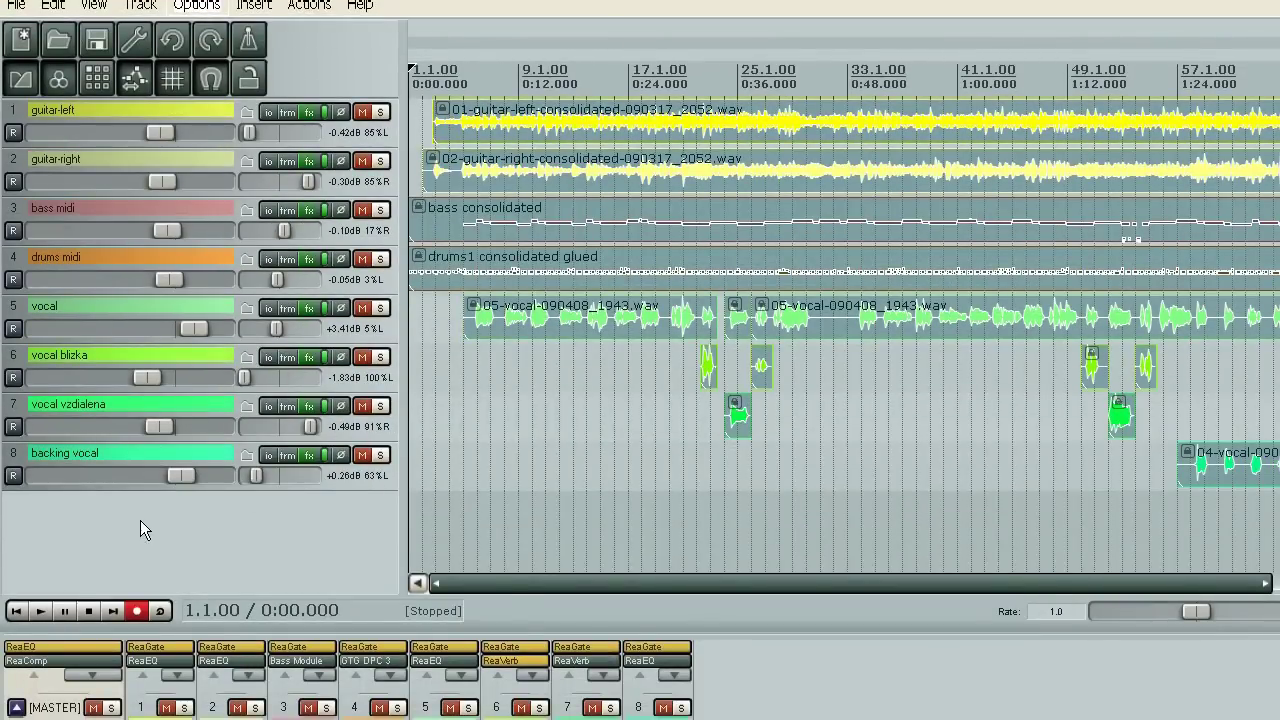
- Enable Show master track from the track panel context menu and verify it
{"action": "right_click", "coordinate": [140, 520]}
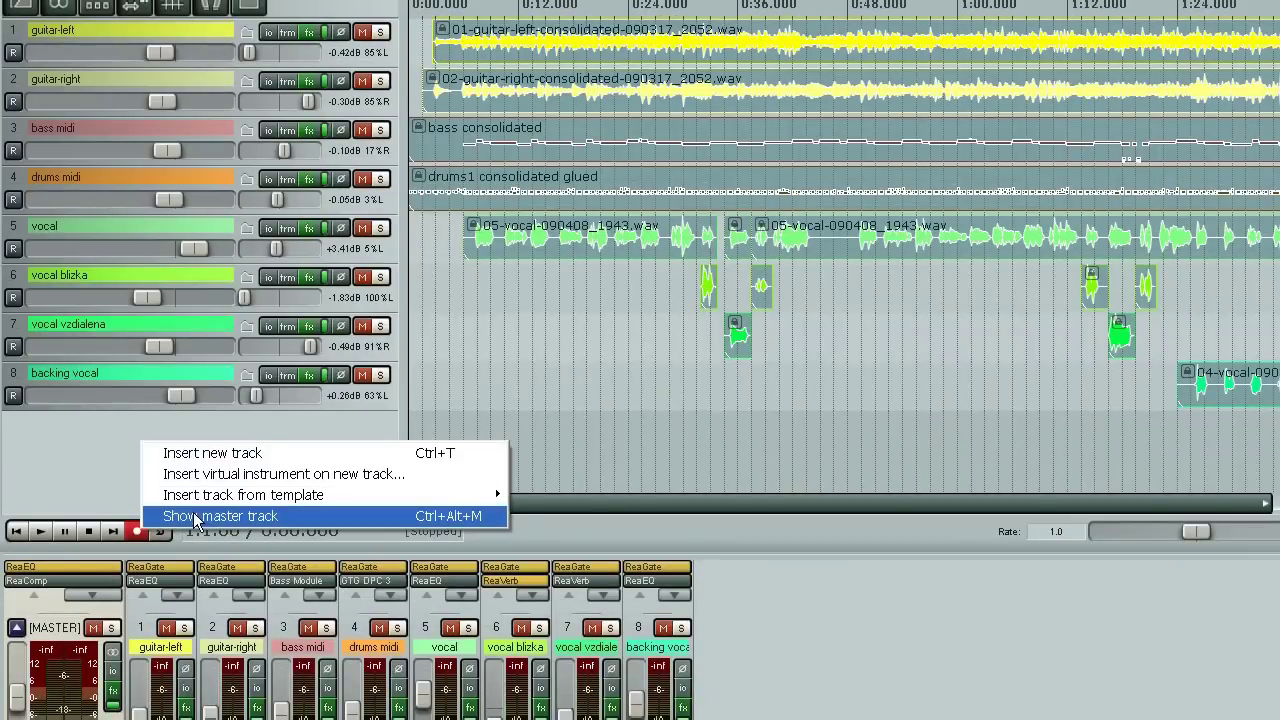
{"action": "left_click", "coordinate": [193, 516]}
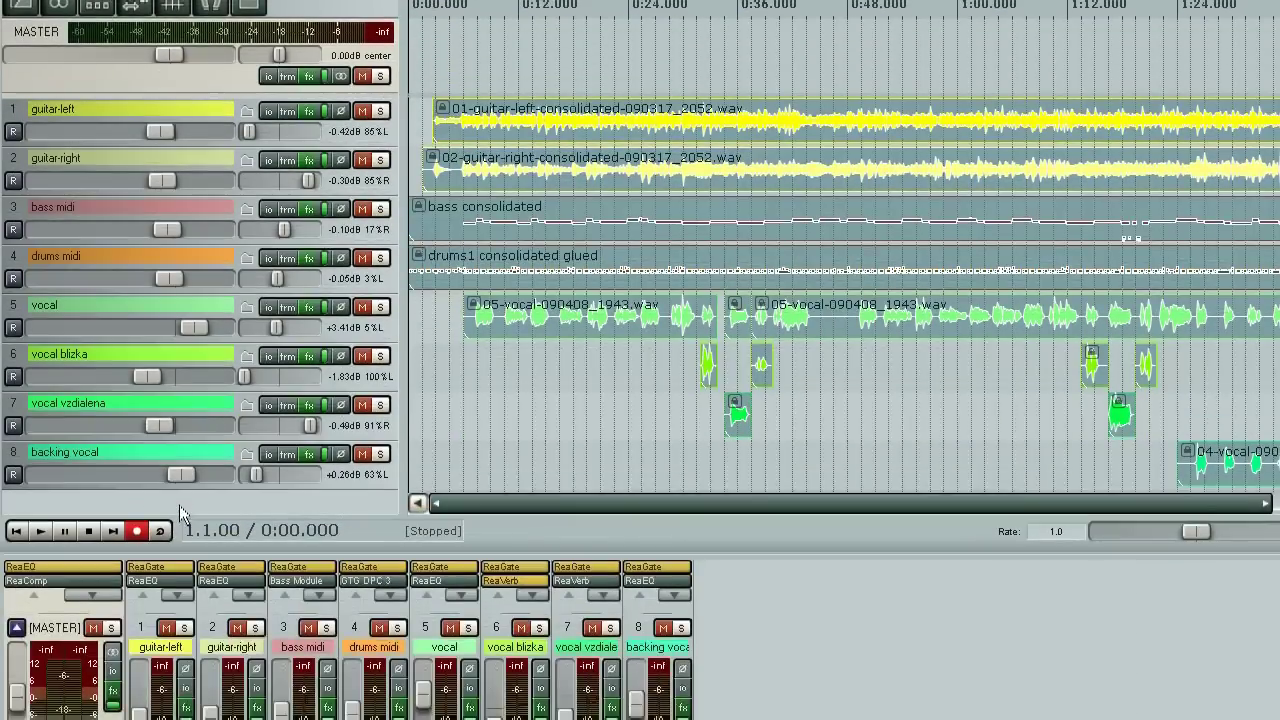
{"action": "right_click", "coordinate": [179, 505]}
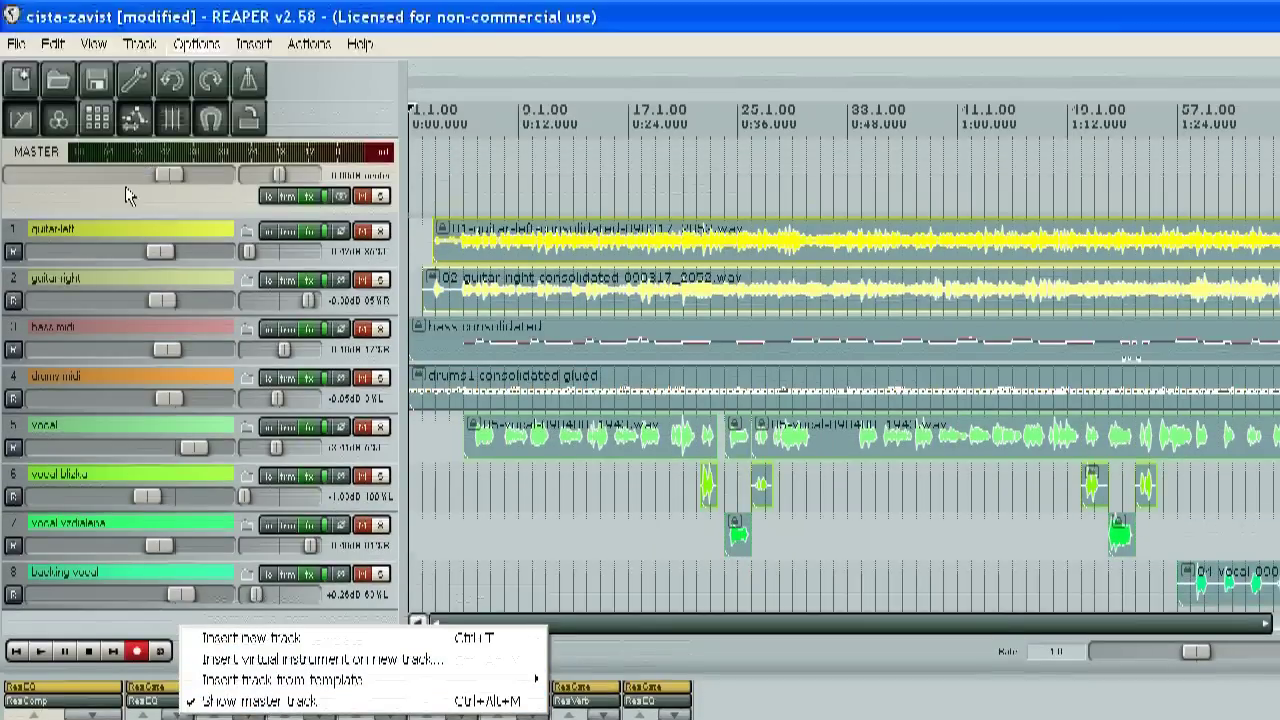
{"action": "left_click", "coordinate": [125, 195]}
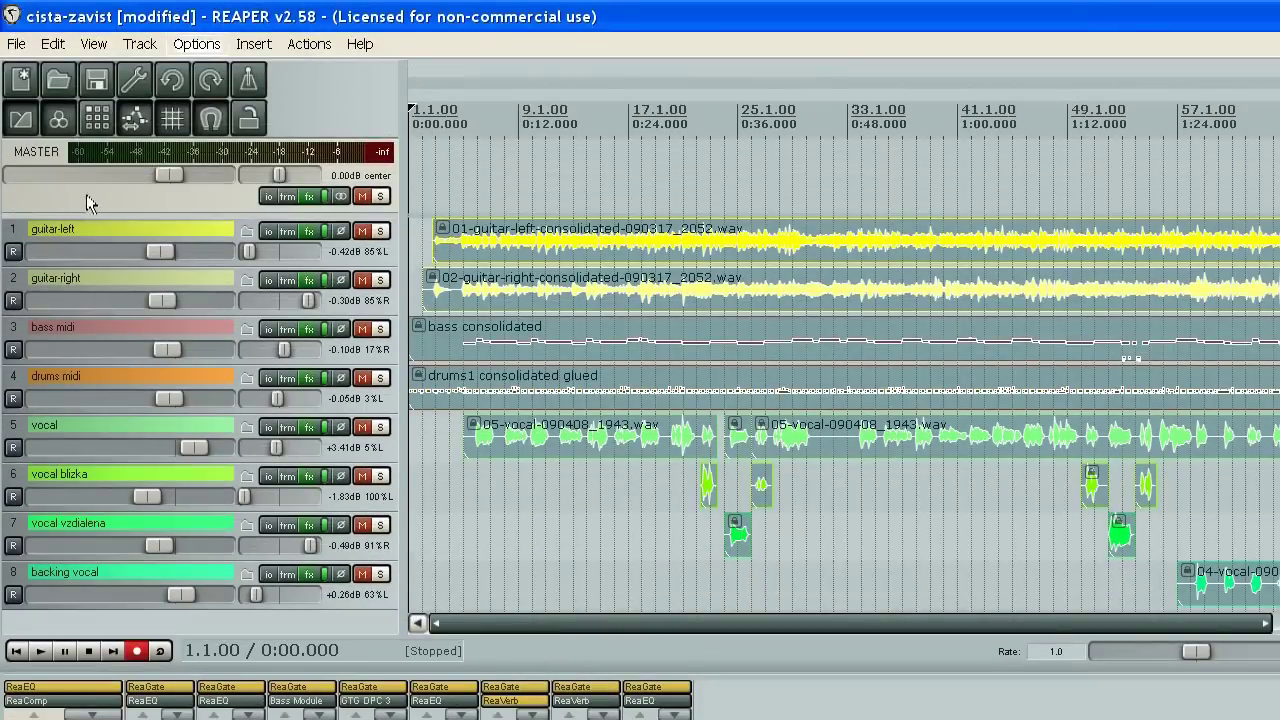
- Tick Visible for the master track's Volume envelope
{"action": "left_click", "coordinate": [288, 197]}
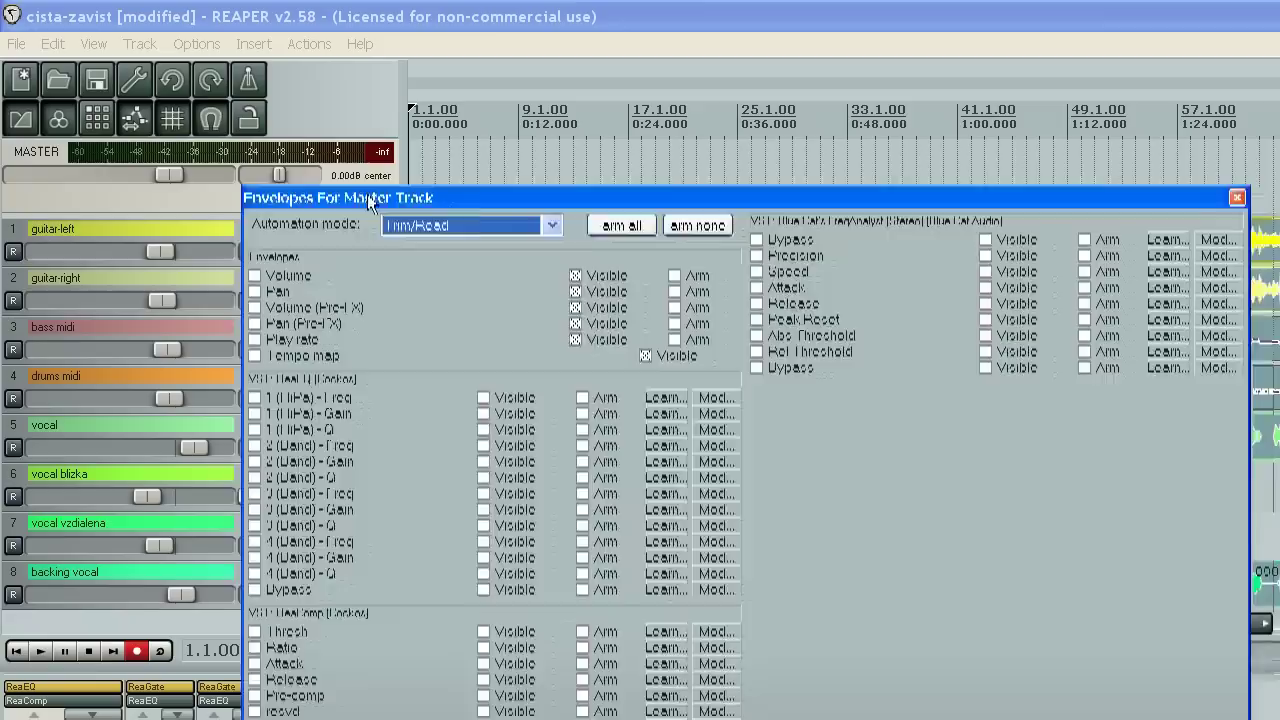
{"action": "left_click", "coordinate": [239, 268]}
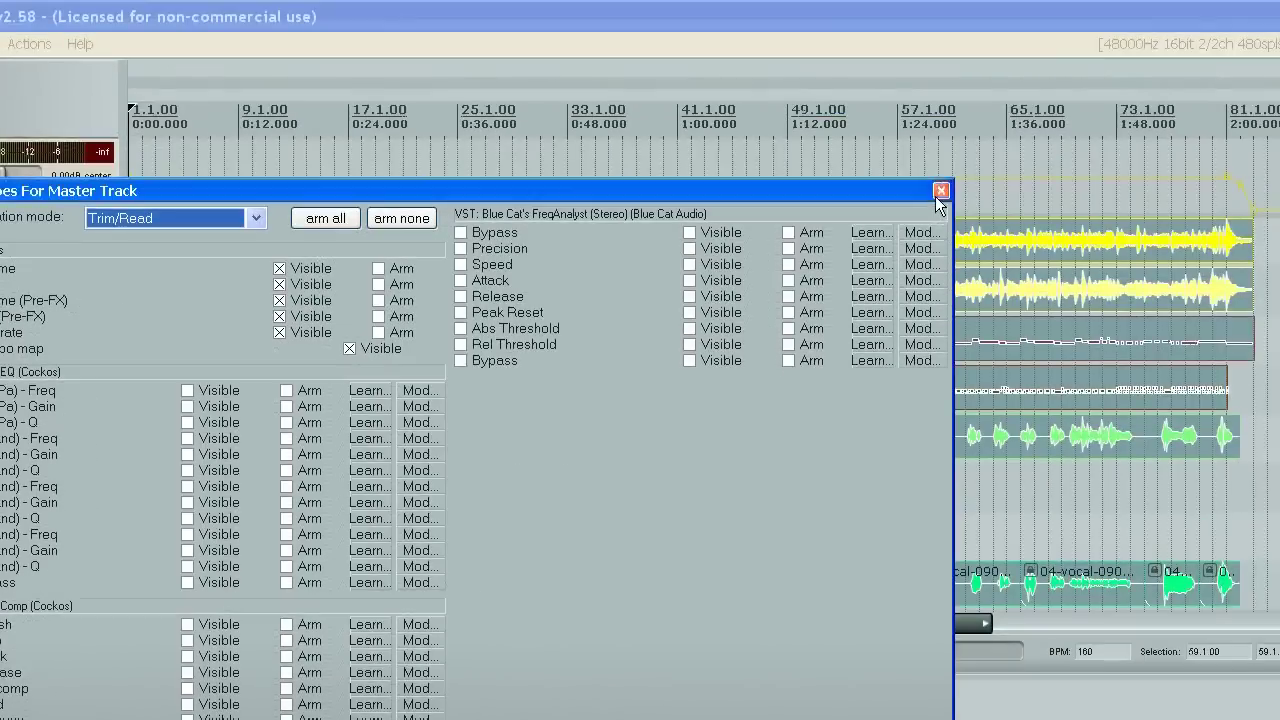
{"action": "left_click", "coordinate": [940, 192]}
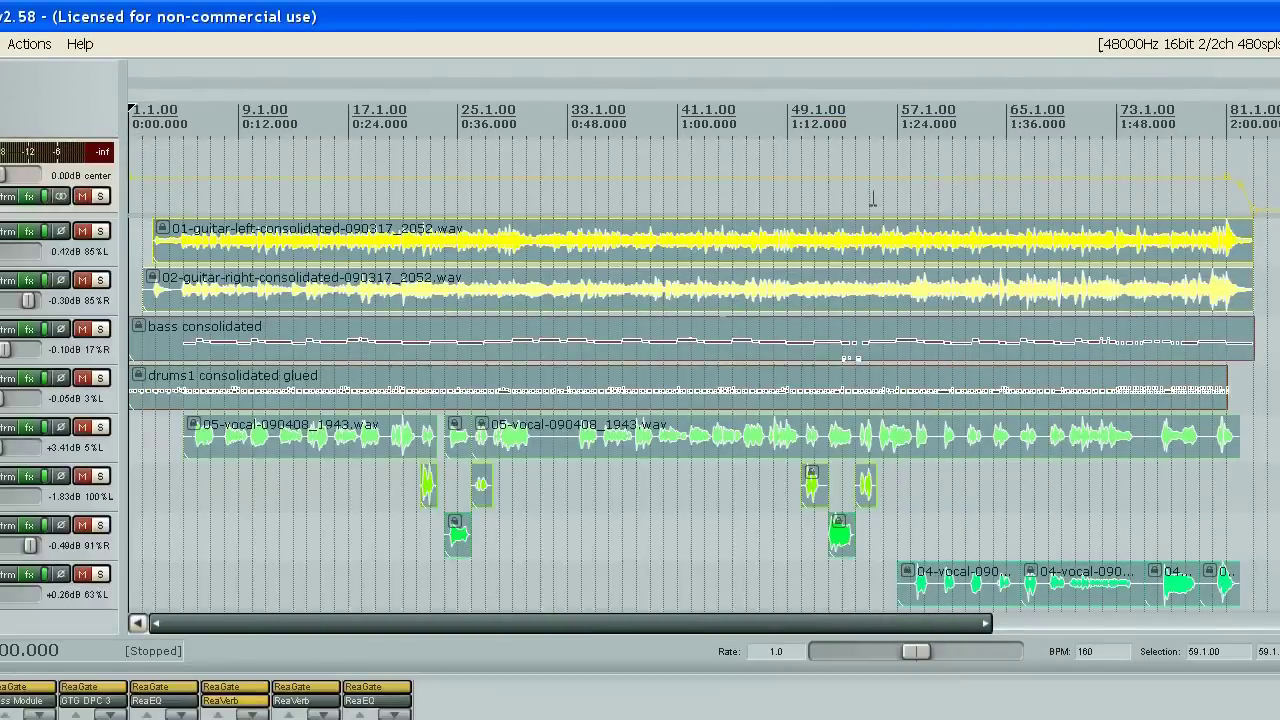
- Add two master volume envelope points and lower the later one to -14.4 dB
{"action": "left_click", "coordinate": [344, 178]}
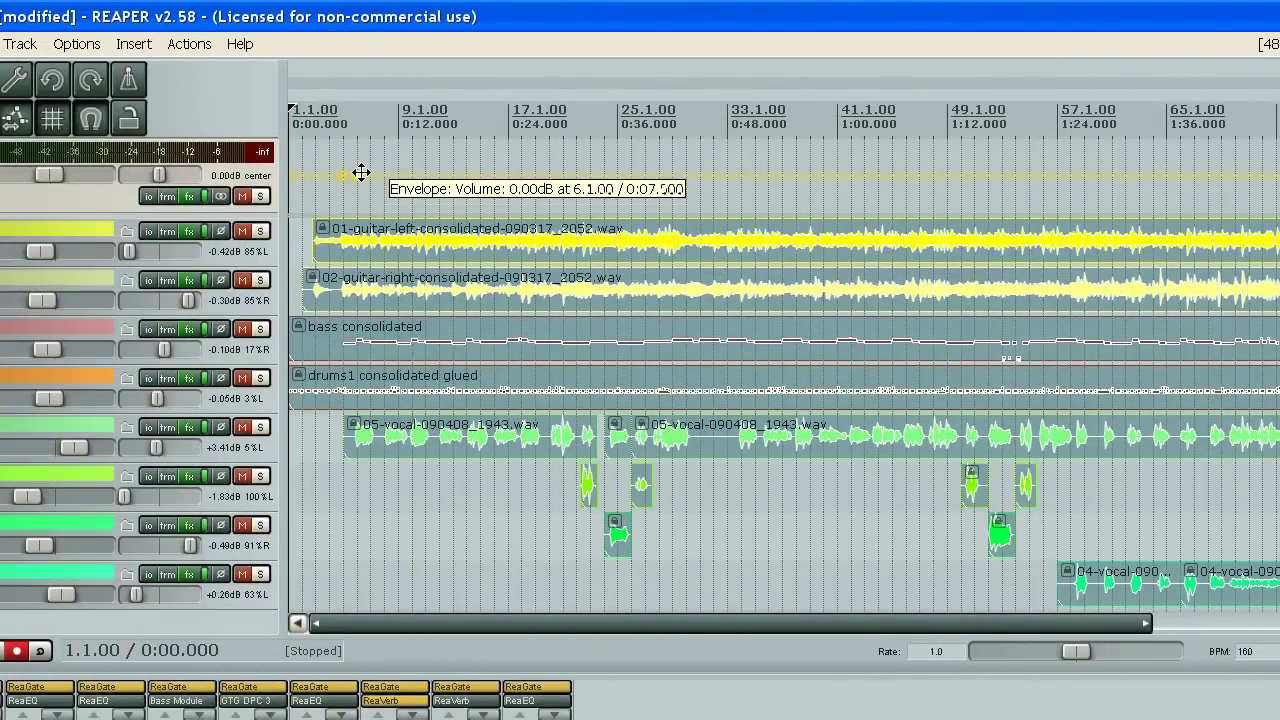
{"action": "left_click", "coordinate": [397, 176]}
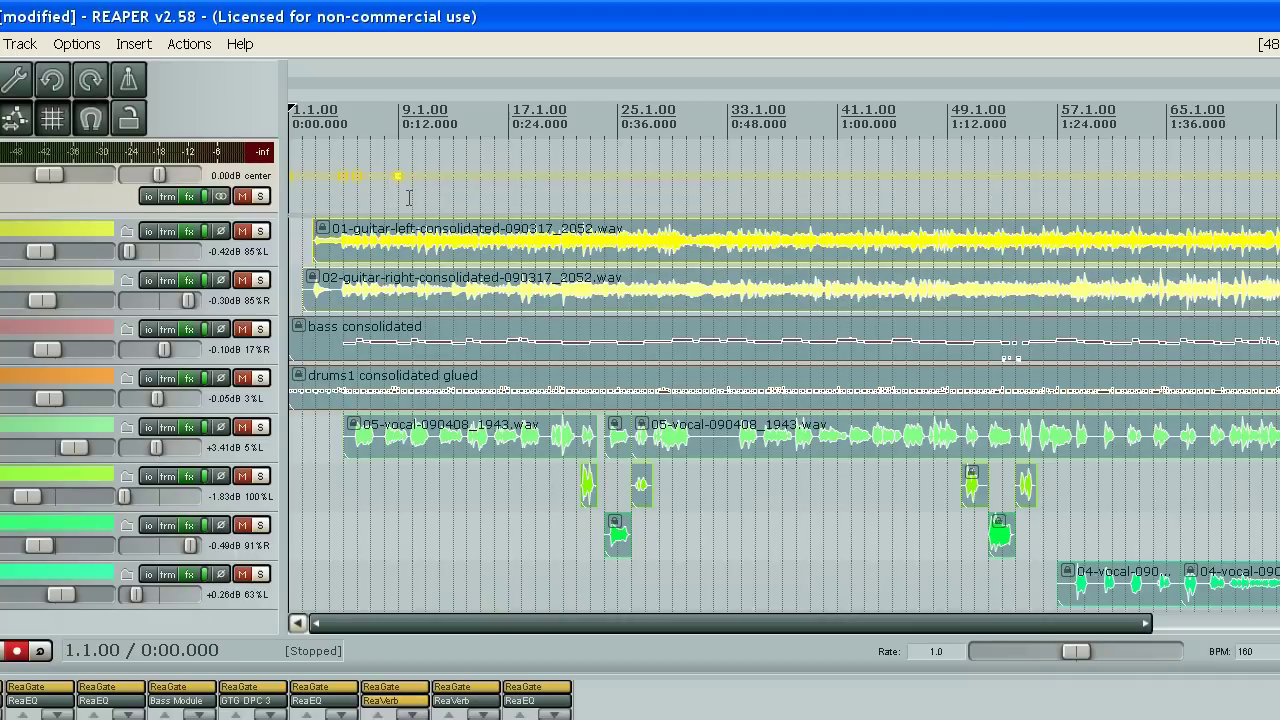
{"action": "left_click_drag", "start_coordinate": [397, 176], "coordinate": [357, 196]}
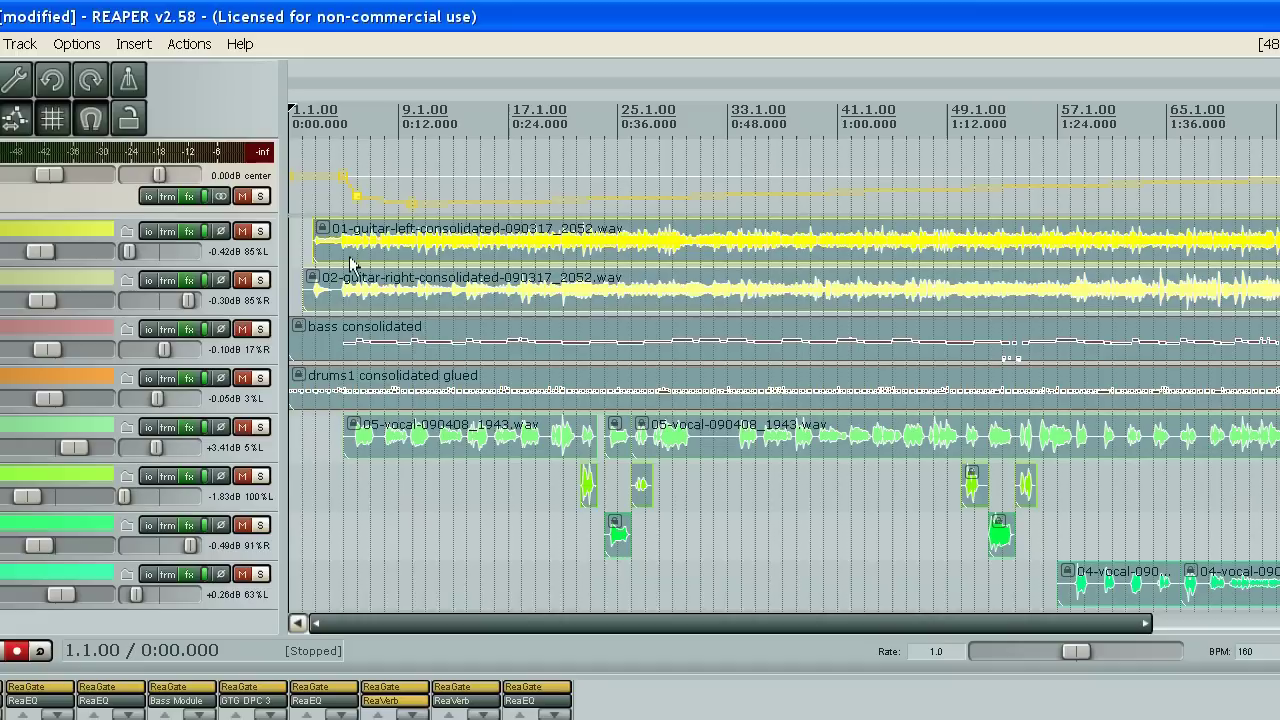
- Delete the envelope points between bars 4 and 13, then return to project start
{"action": "left_click", "coordinate": [324, 192]}
{"action": "left_click", "coordinate": [450, 192], "text": "shift"}
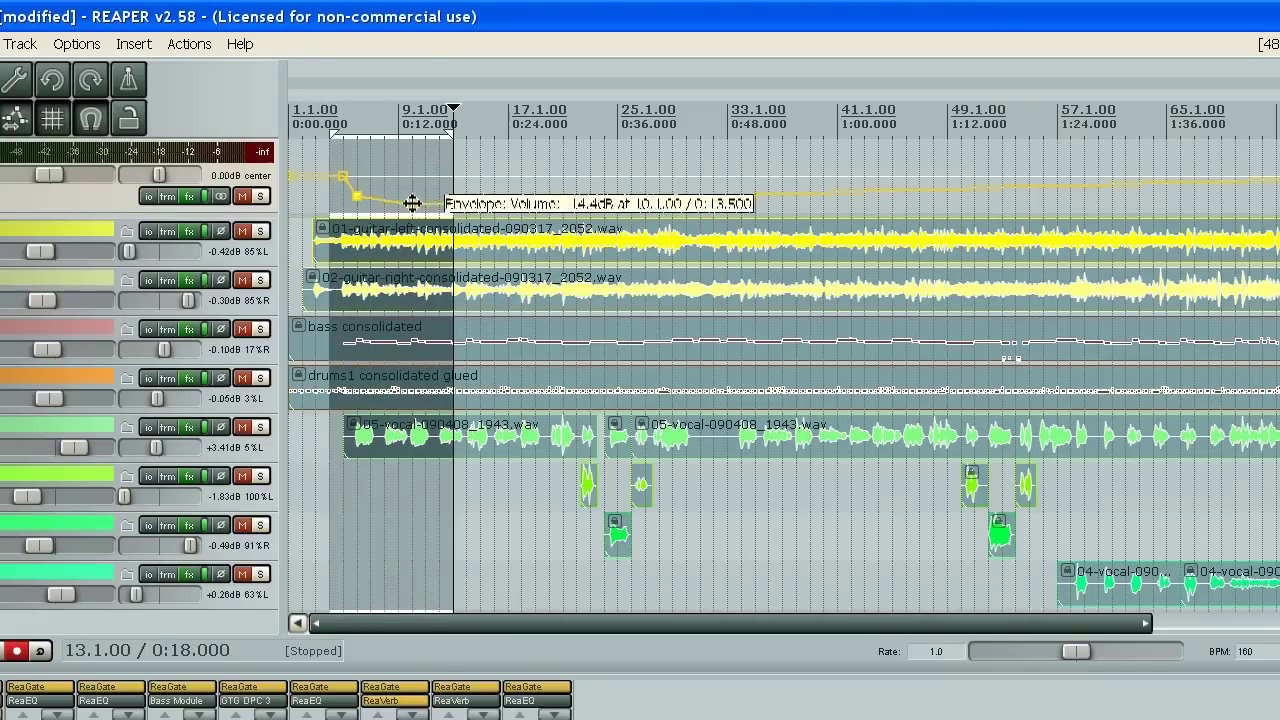
{"action": "right_click", "coordinate": [410, 203]}
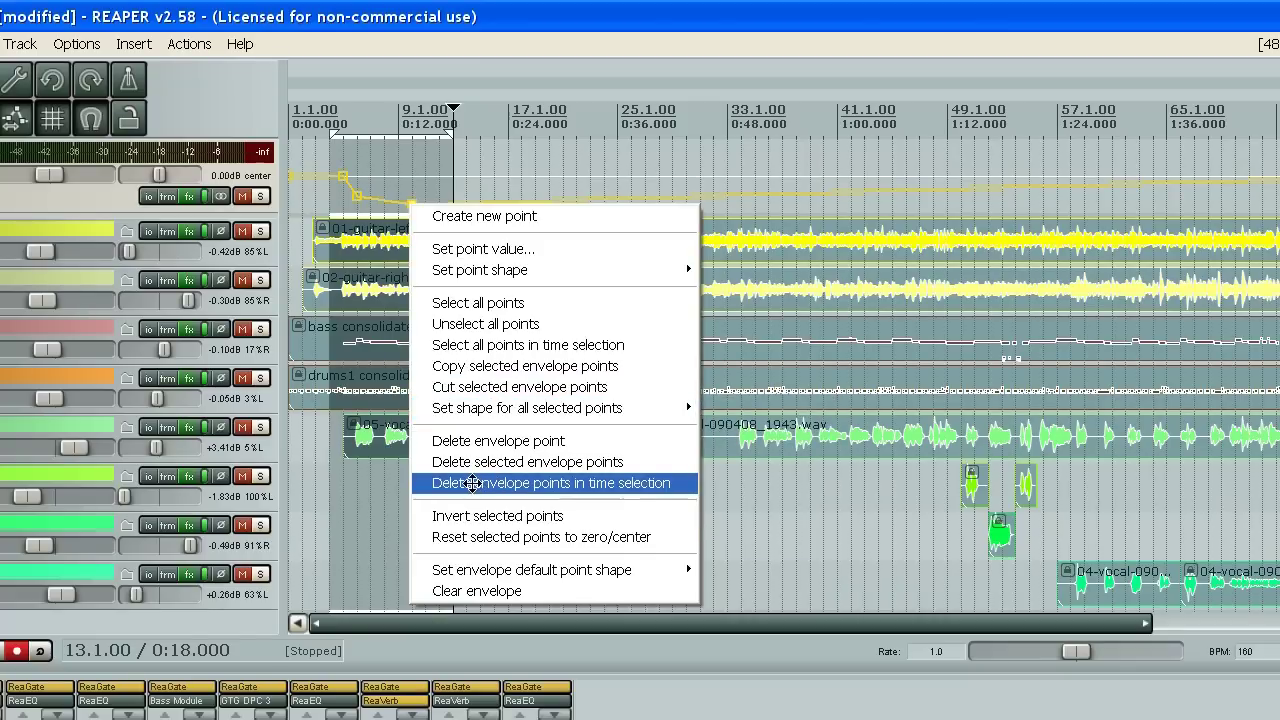
{"action": "left_click", "coordinate": [610, 484]}
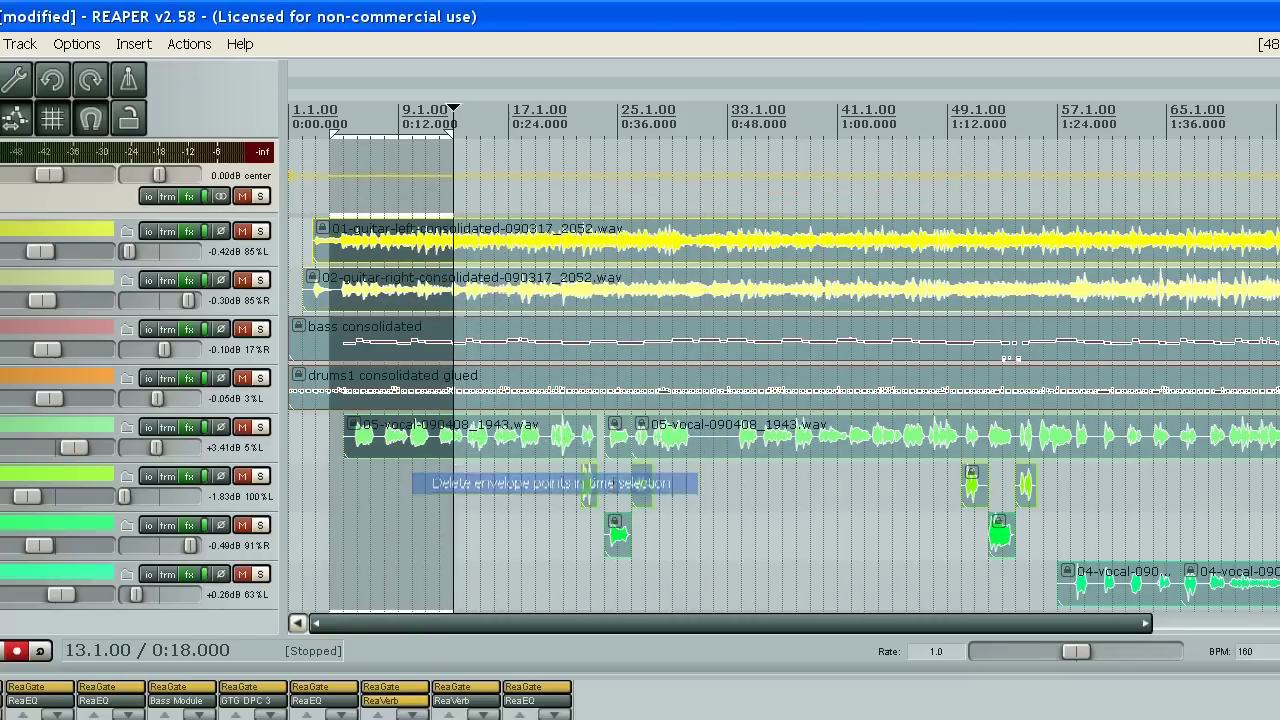
{"action": "left_click", "coordinate": [535, 195]}
{"action": "key", "text": "Home"}
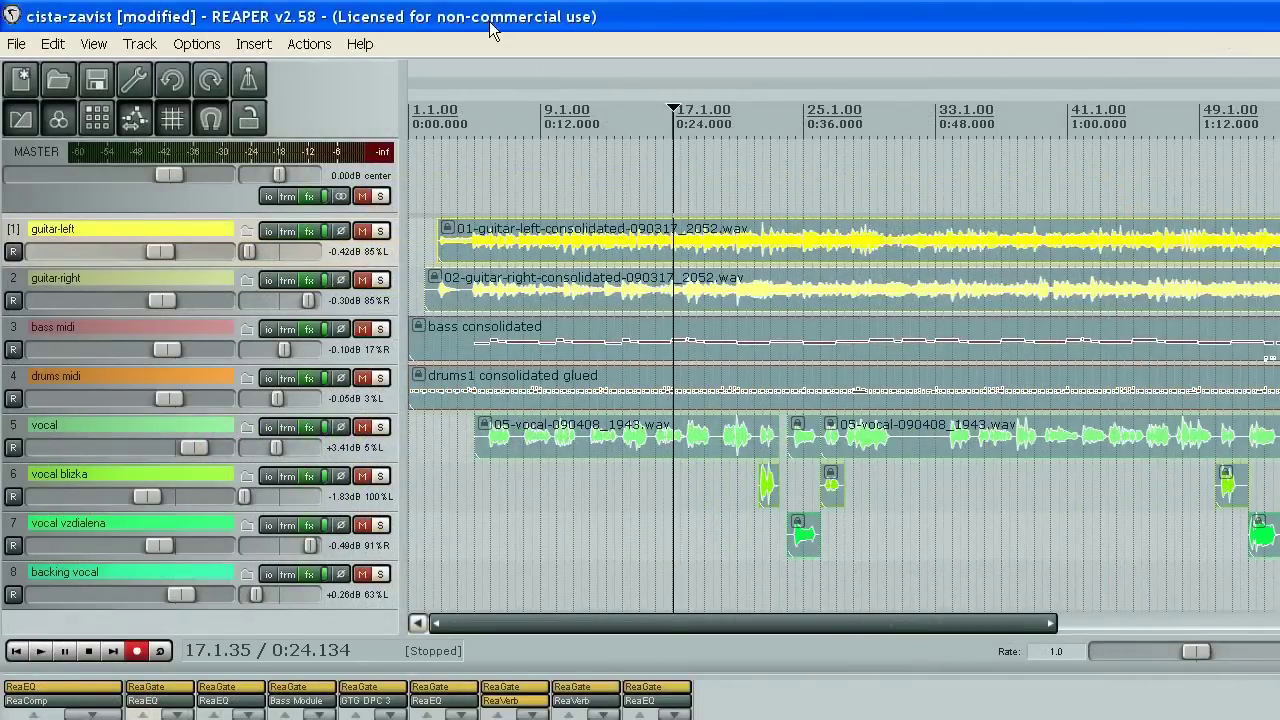
- Enable the master track's Tempo map envelope, starting at 160 BPM
{"action": "left_click", "coordinate": [287, 196]}
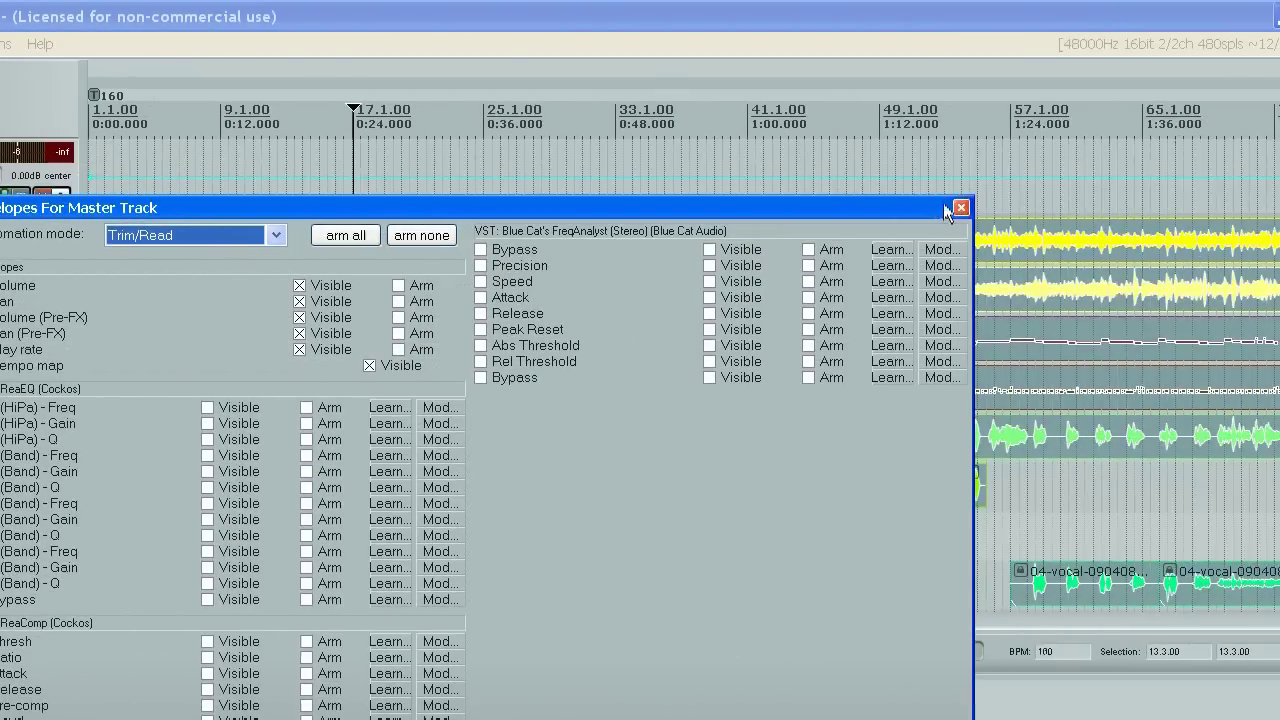
{"action": "left_click", "coordinate": [960, 208]}
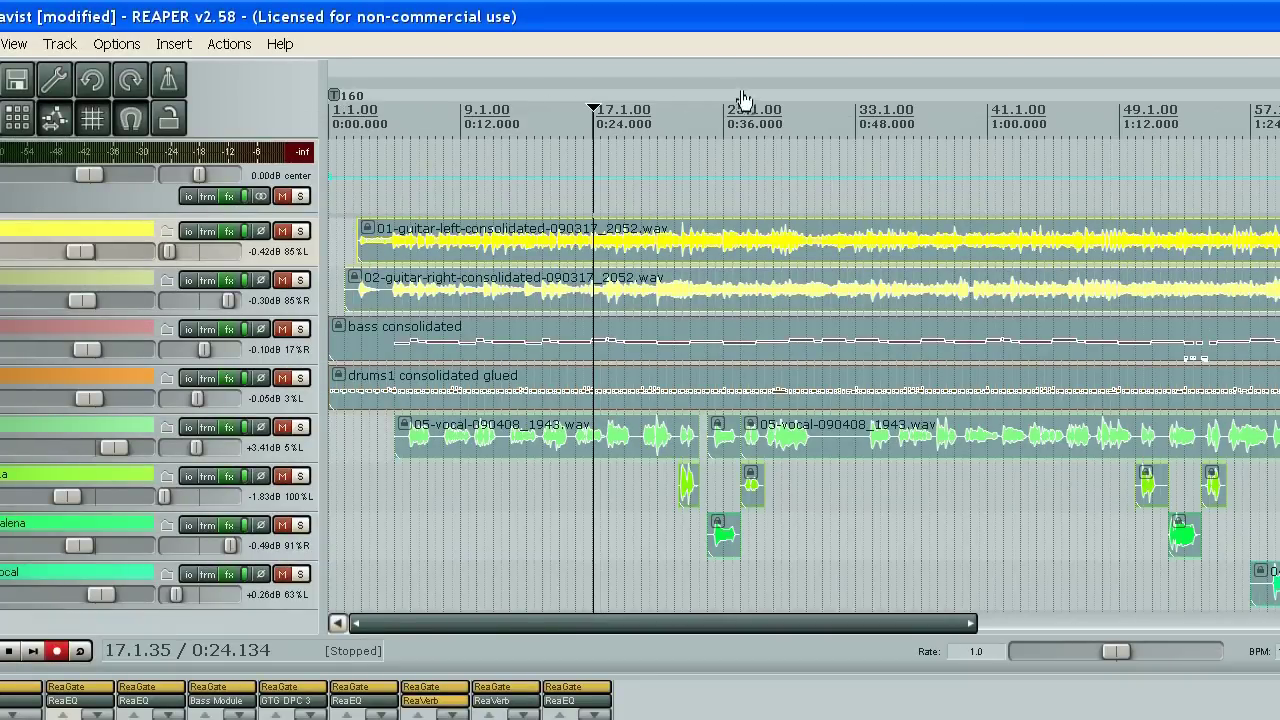
- Add a tempo point at 0:36 and set it to 120 BPM
{"action": "left_click", "coordinate": [724, 177]}
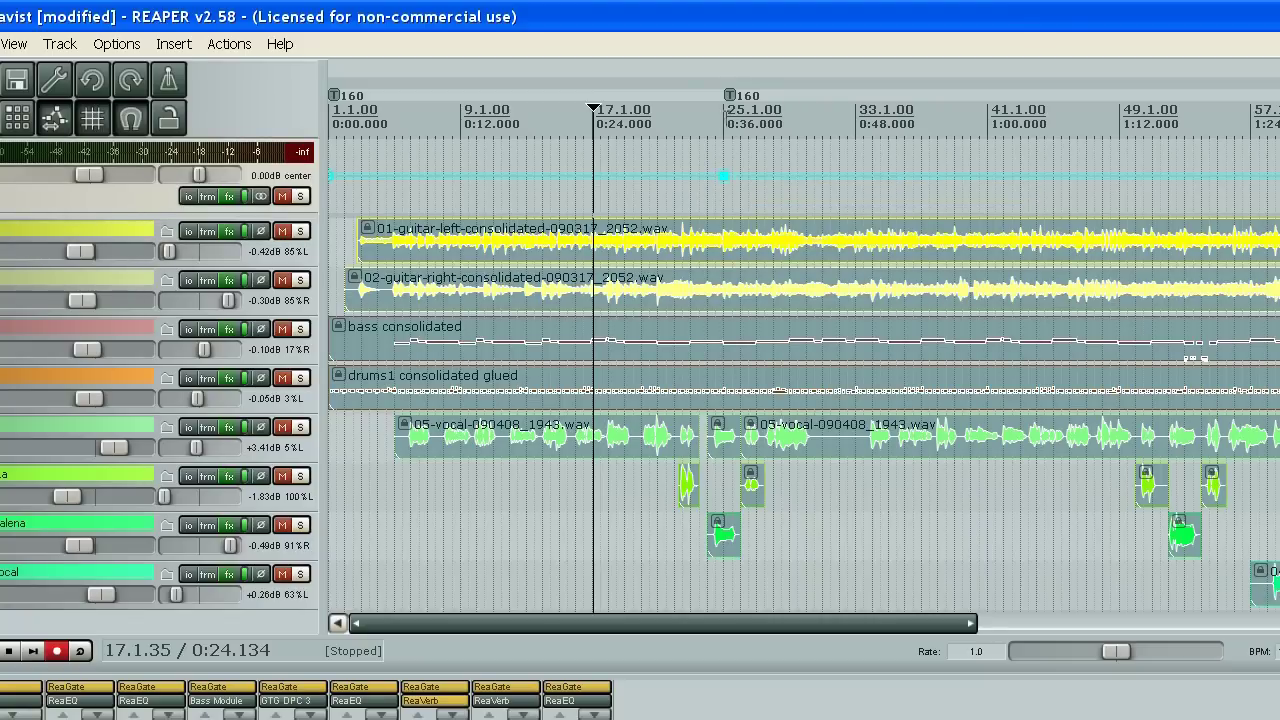
{"action": "double_click", "coordinate": [730, 100]}
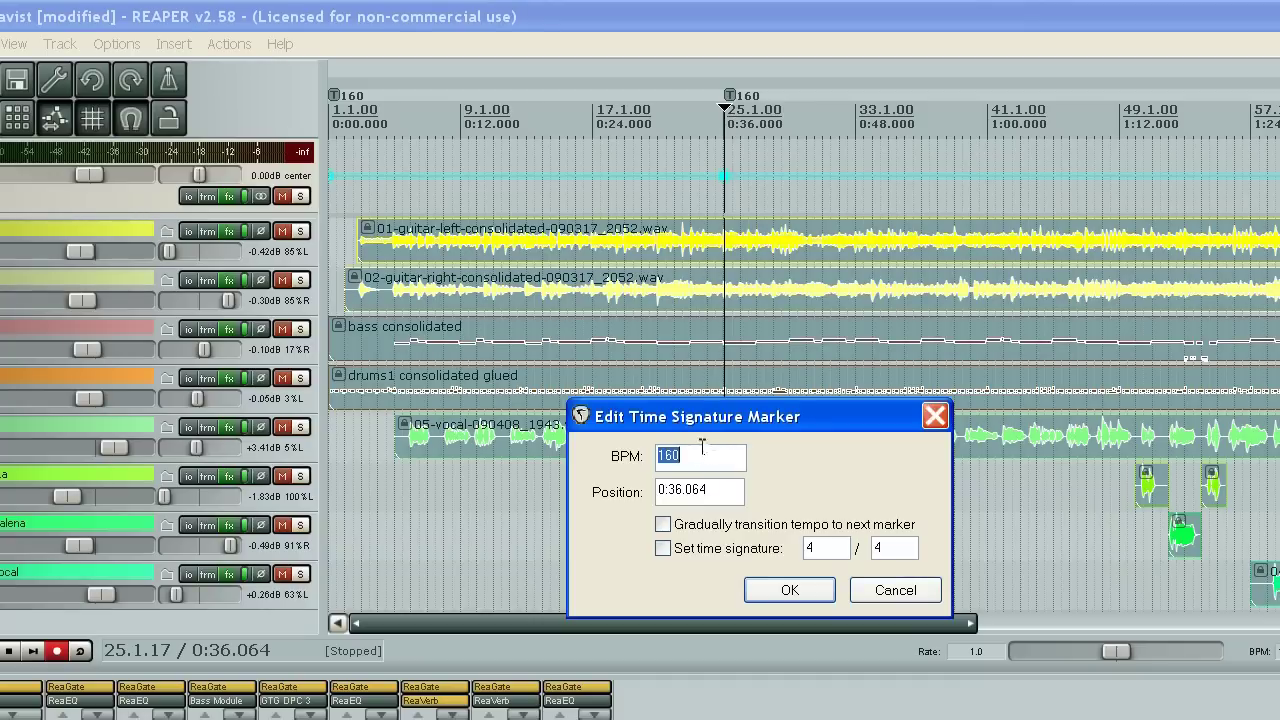
{"action": "left_click", "coordinate": [702, 454]}
{"action": "key", "text": "BackSpace"}
{"action": "key", "text": "BackSpace"}
{"action": "type", "text": "20"}
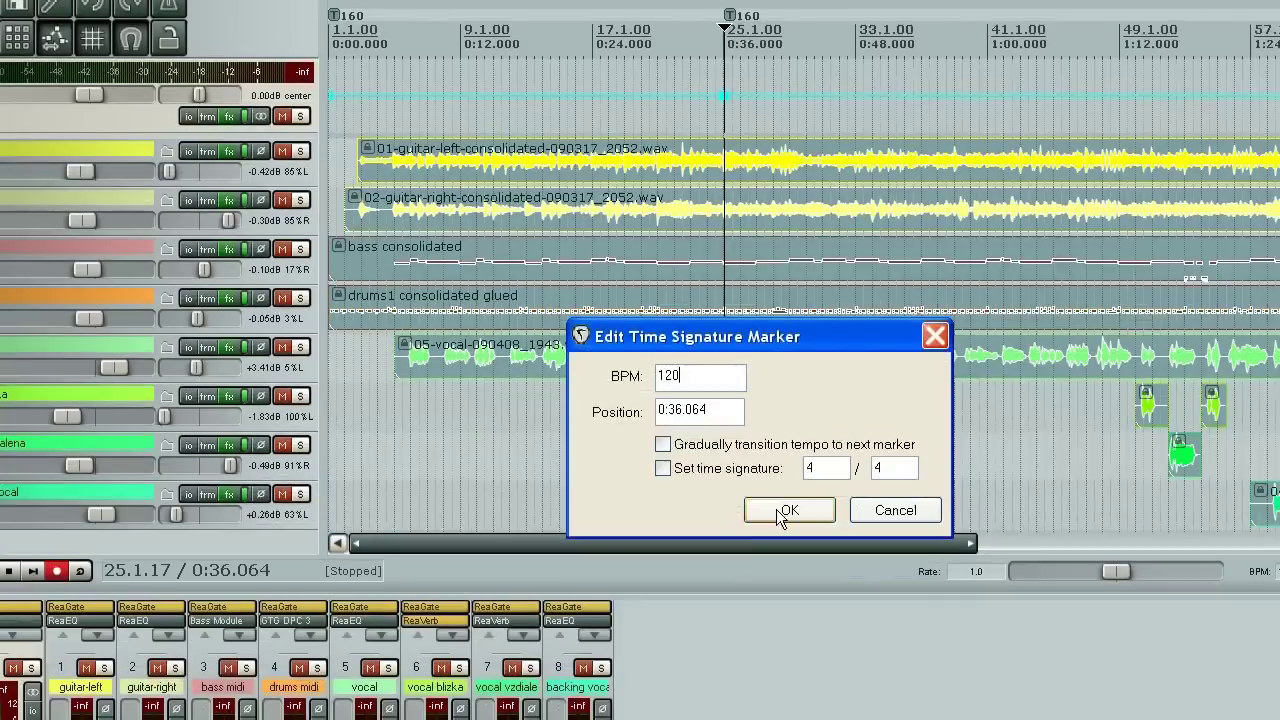
{"action": "left_click", "coordinate": [788, 590]}
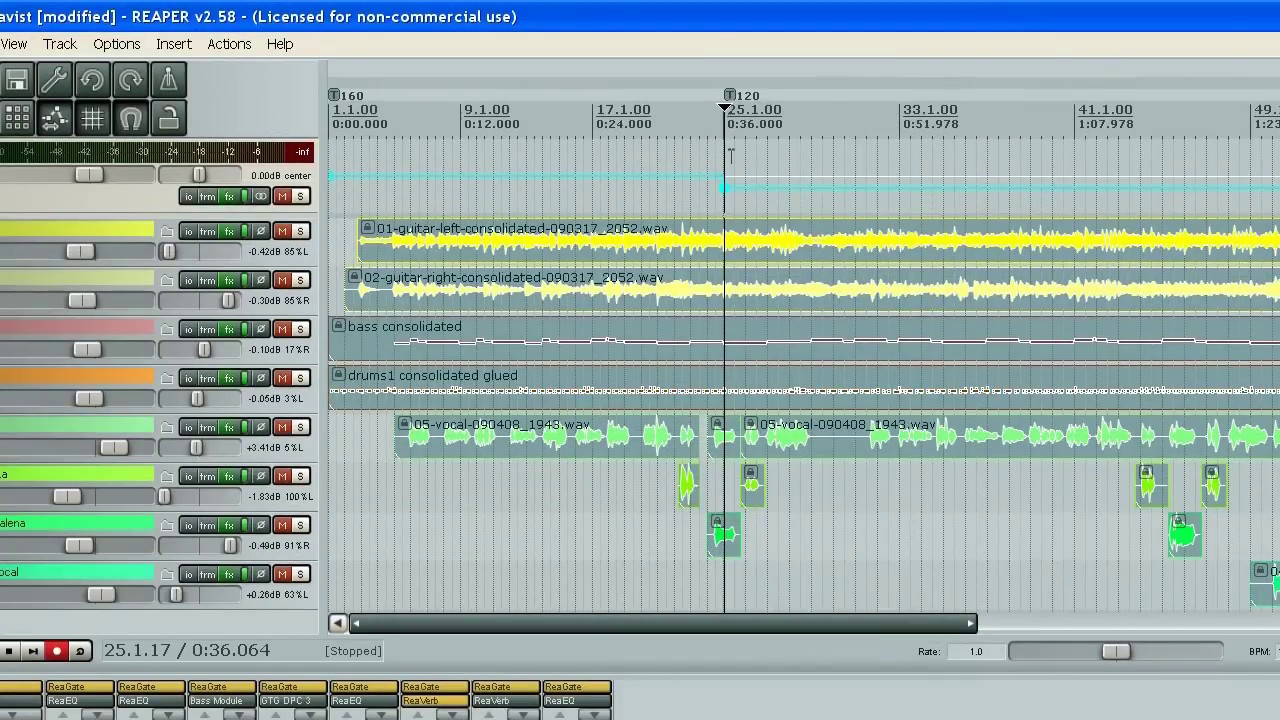
- Add a 160 BPM tempo point at 0:24 that transitions gradually to the next marker
{"action": "left_click", "coordinate": [592, 176]}
{"action": "right_click", "coordinate": [598, 96]}
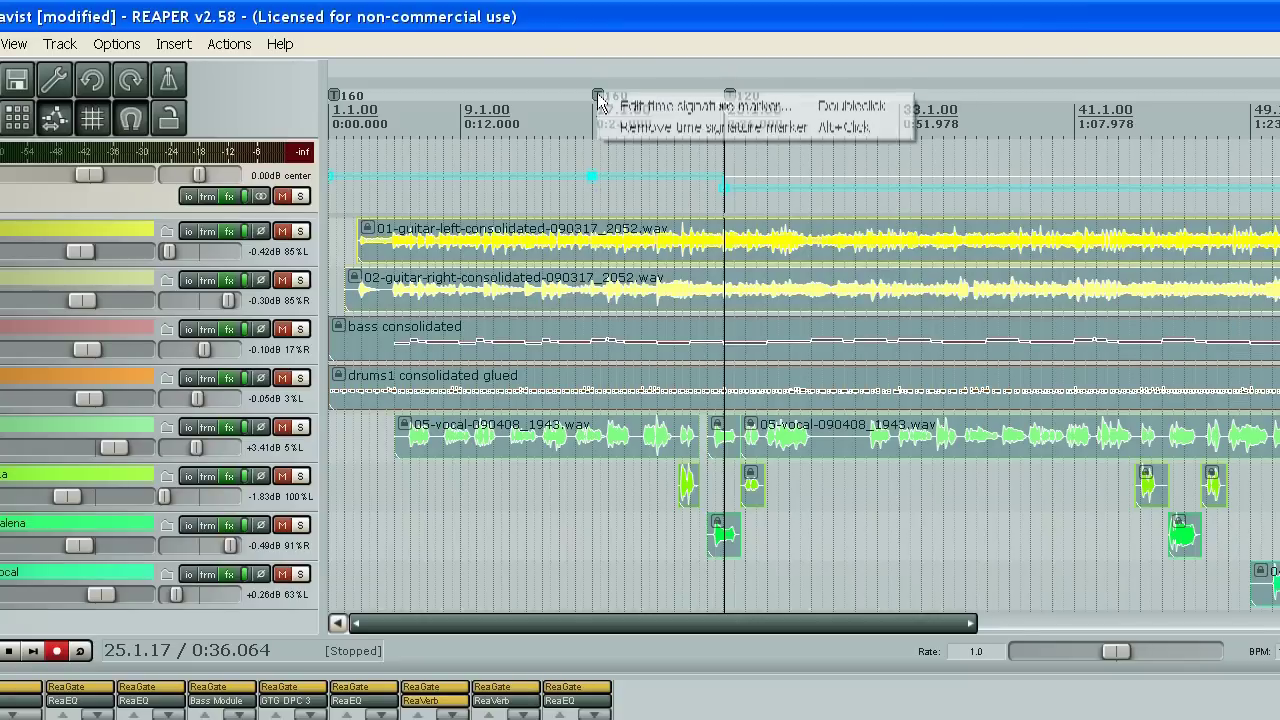
{"action": "left_click", "coordinate": [650, 106]}
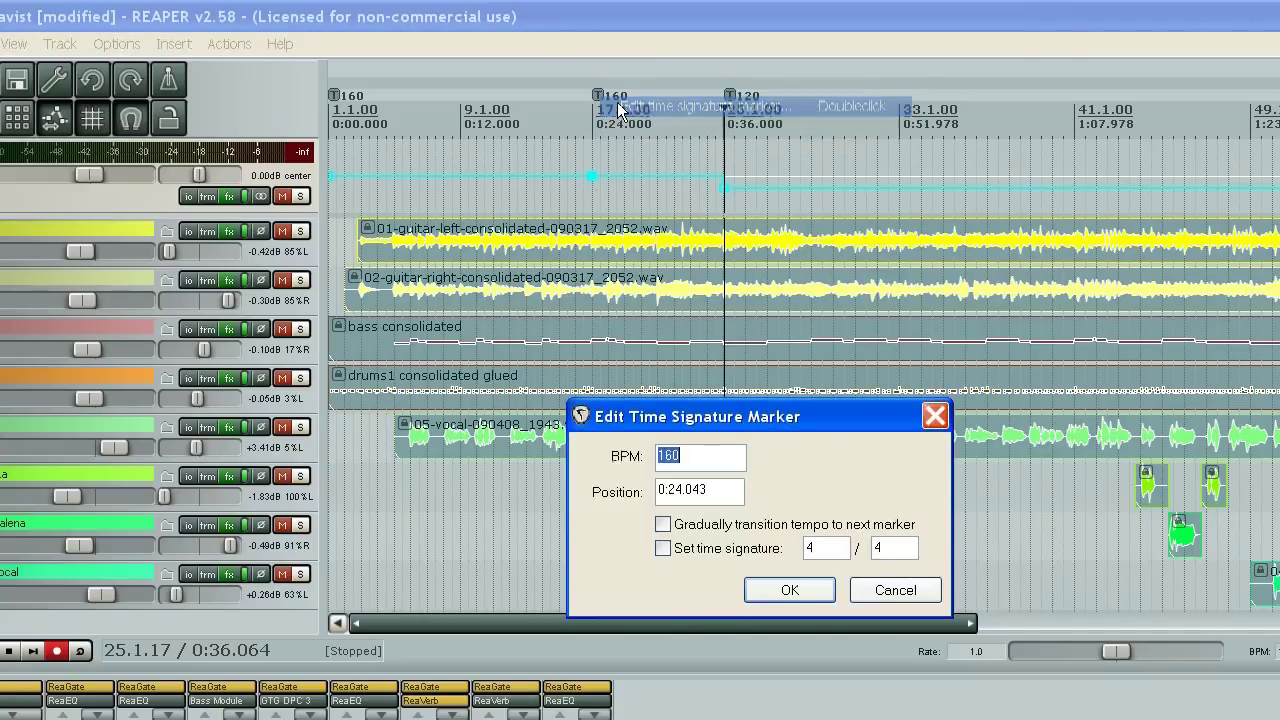
{"action": "left_click", "coordinate": [665, 526]}
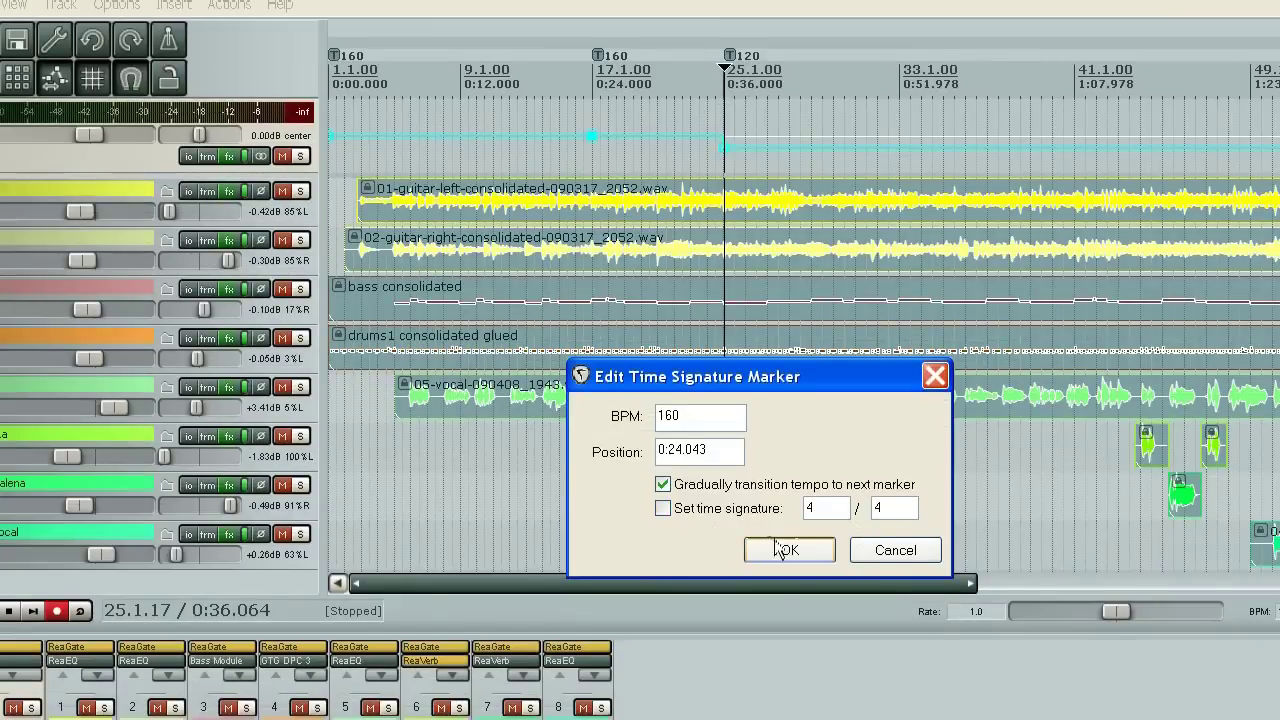
{"action": "left_click", "coordinate": [786, 590]}
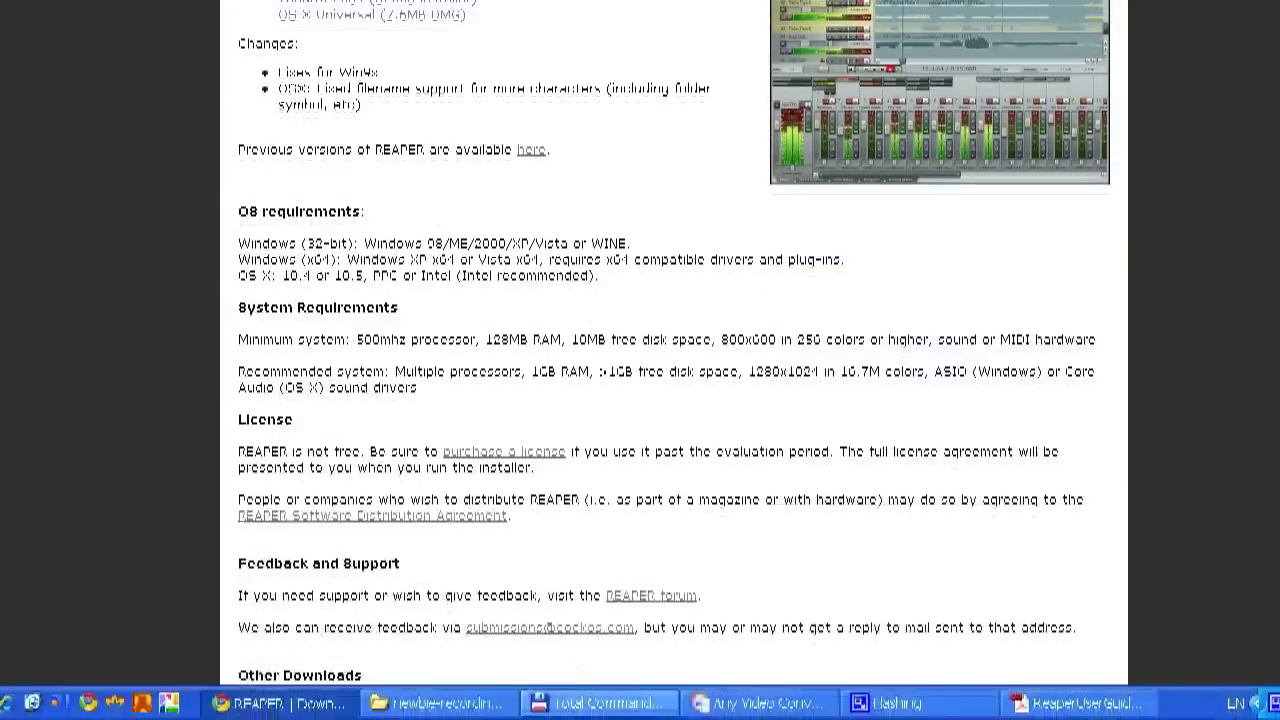
- Follow the REAPER forum link under Feedback and Support on the download page
{"action": "scroll", "coordinate": [592, 505], "scroll_direction": "down", "scroll_amount": 5}
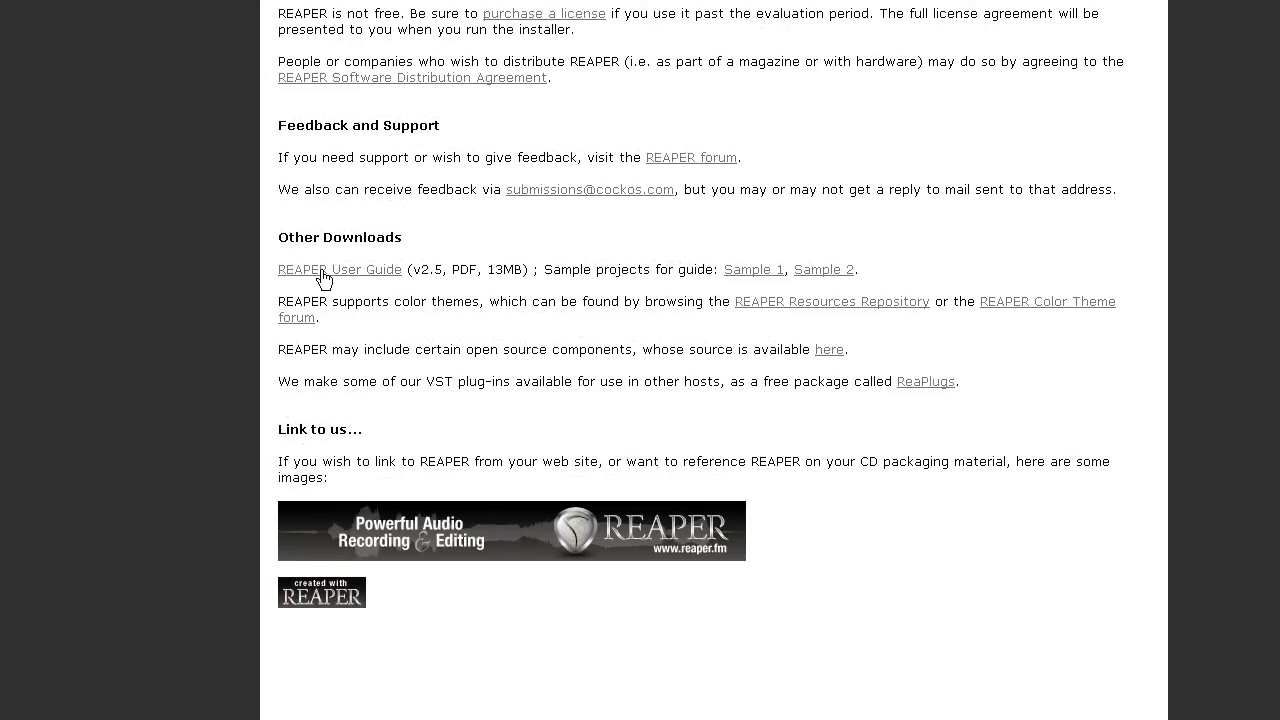
{"action": "scroll", "coordinate": [574, 277], "scroll_direction": "up", "scroll_amount": 5}
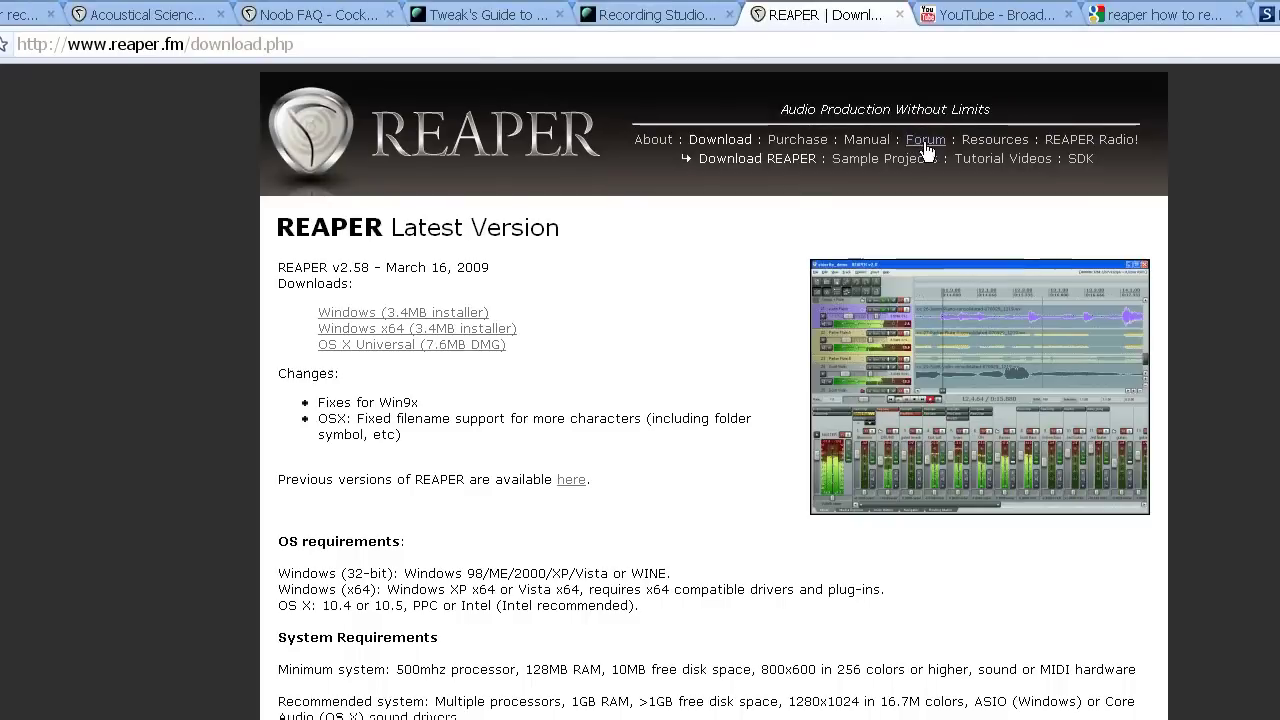
{"action": "left_click", "coordinate": [925, 145]}
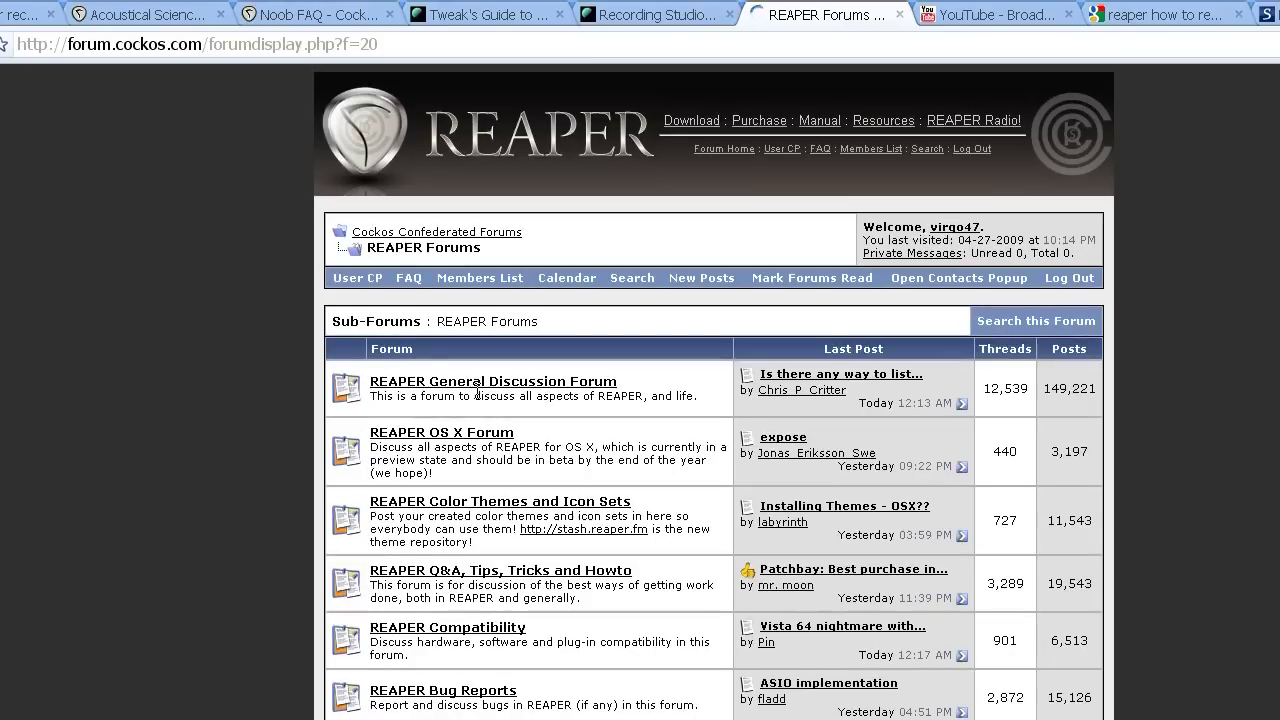
- Open the forum's Noob FAQ thread and scroll through it
{"action": "left_click", "coordinate": [312, 14]}
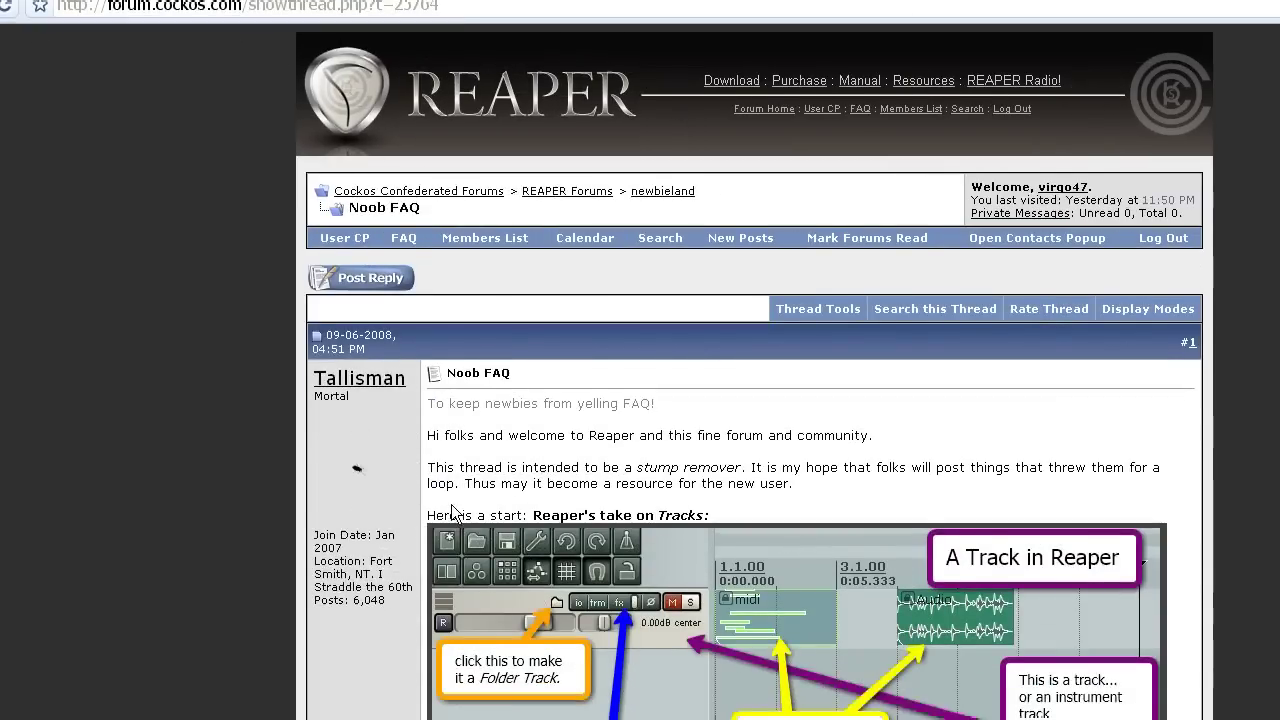
{"action": "scroll", "coordinate": [454, 507], "scroll_direction": "down", "scroll_amount": 20}
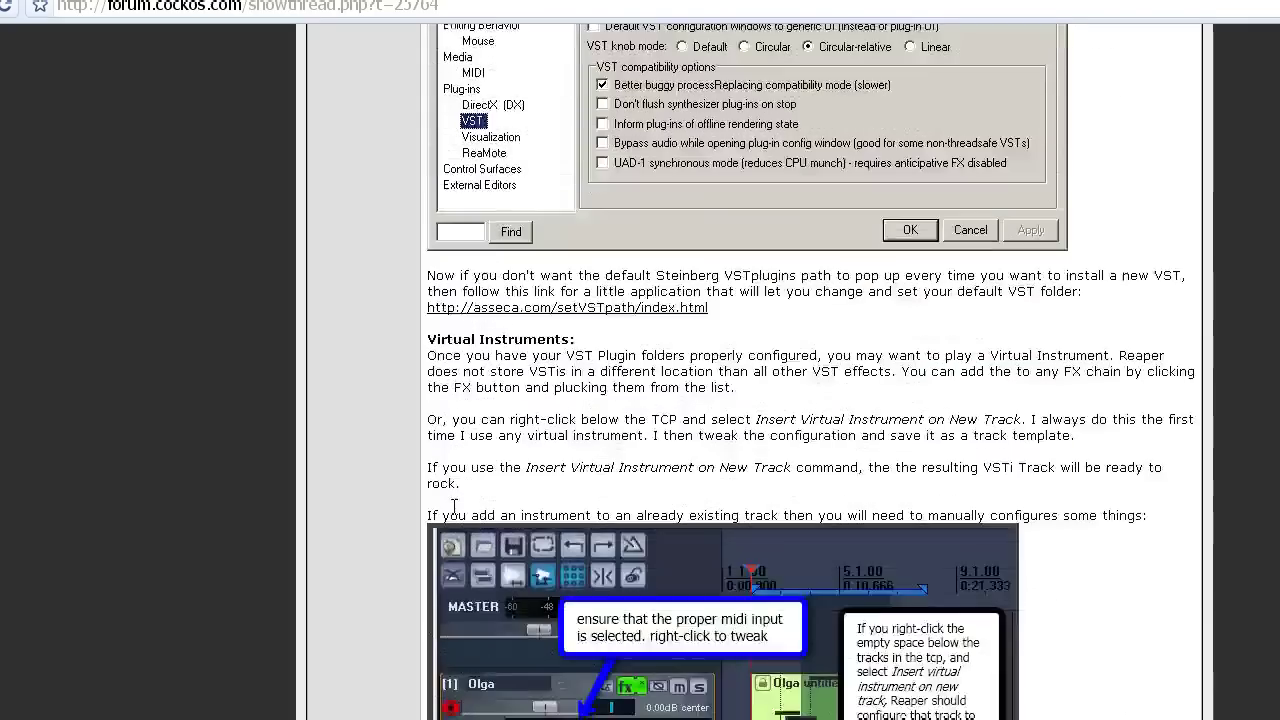
{"action": "scroll", "coordinate": [454, 507], "scroll_direction": "up", "scroll_amount": 20}
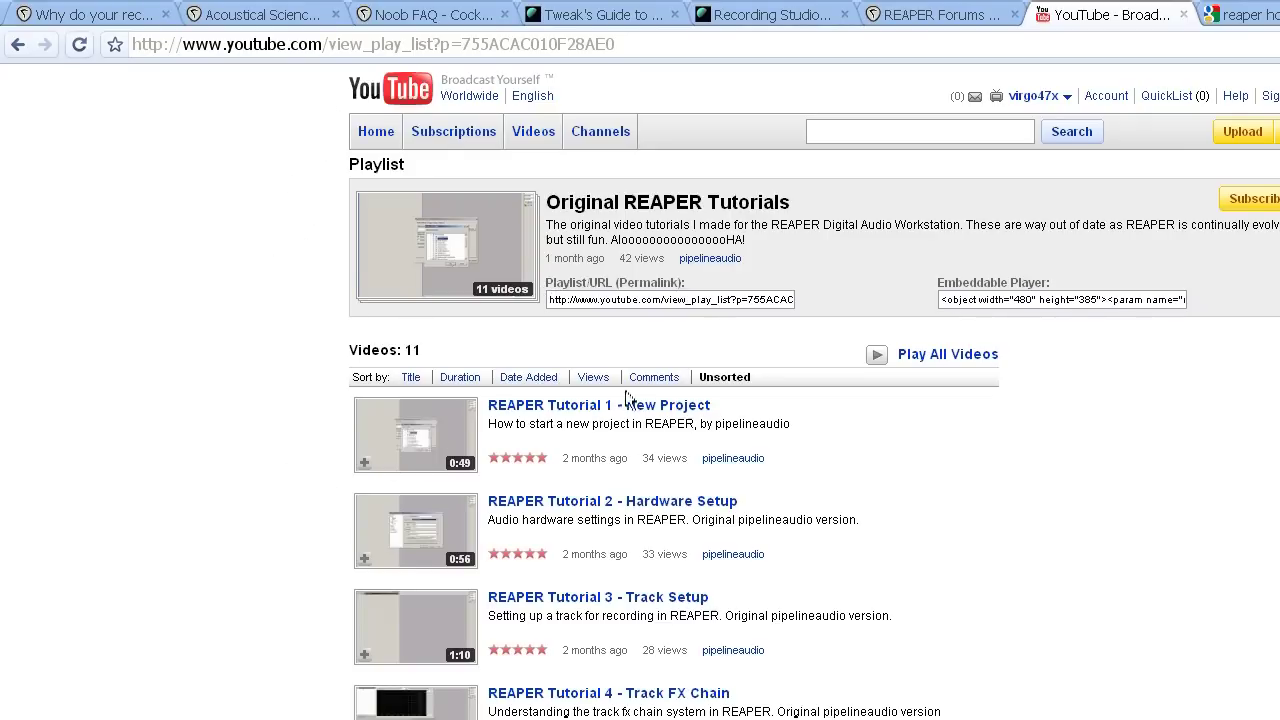
{"action": "scroll", "coordinate": [810, 543], "scroll_direction": "down", "scroll_amount": 3}
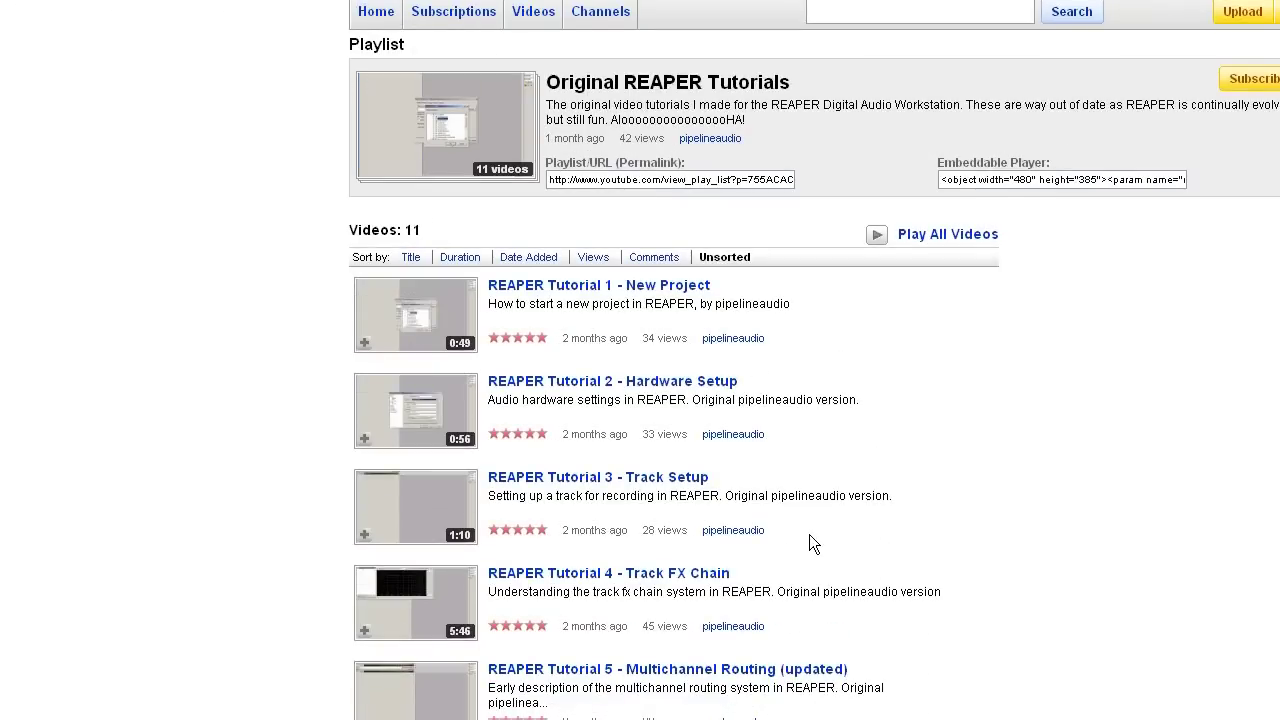
{"action": "scroll", "coordinate": [812, 540], "scroll_direction": "down", "scroll_amount": 10}
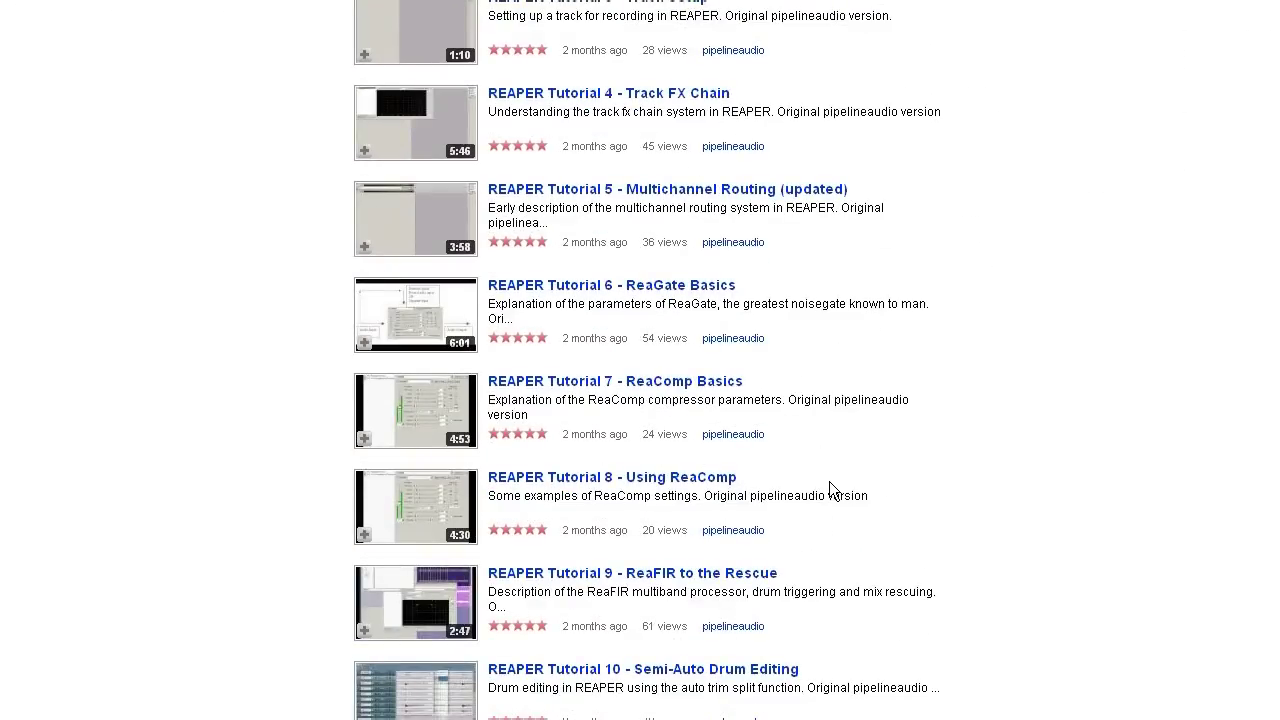
{"action": "scroll", "coordinate": [829, 482], "scroll_direction": "up", "scroll_amount": 5}
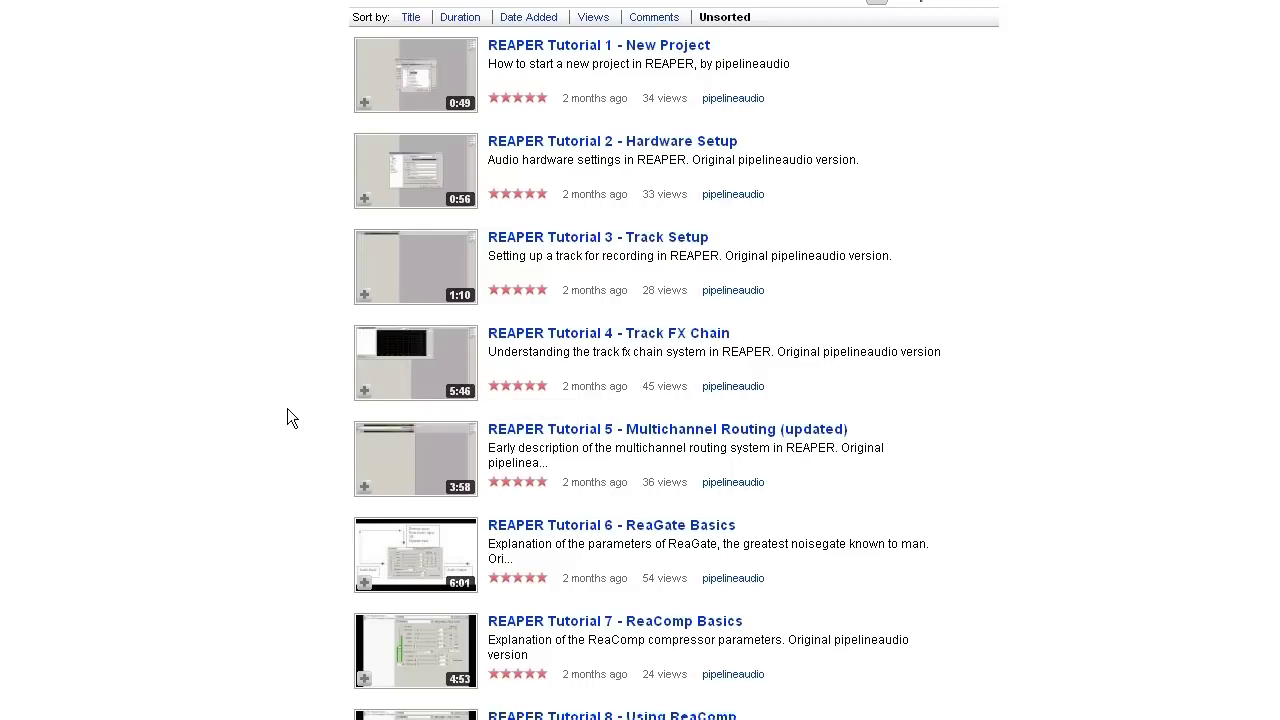
{"action": "scroll", "coordinate": [287, 408], "scroll_direction": "up", "scroll_amount": 5}
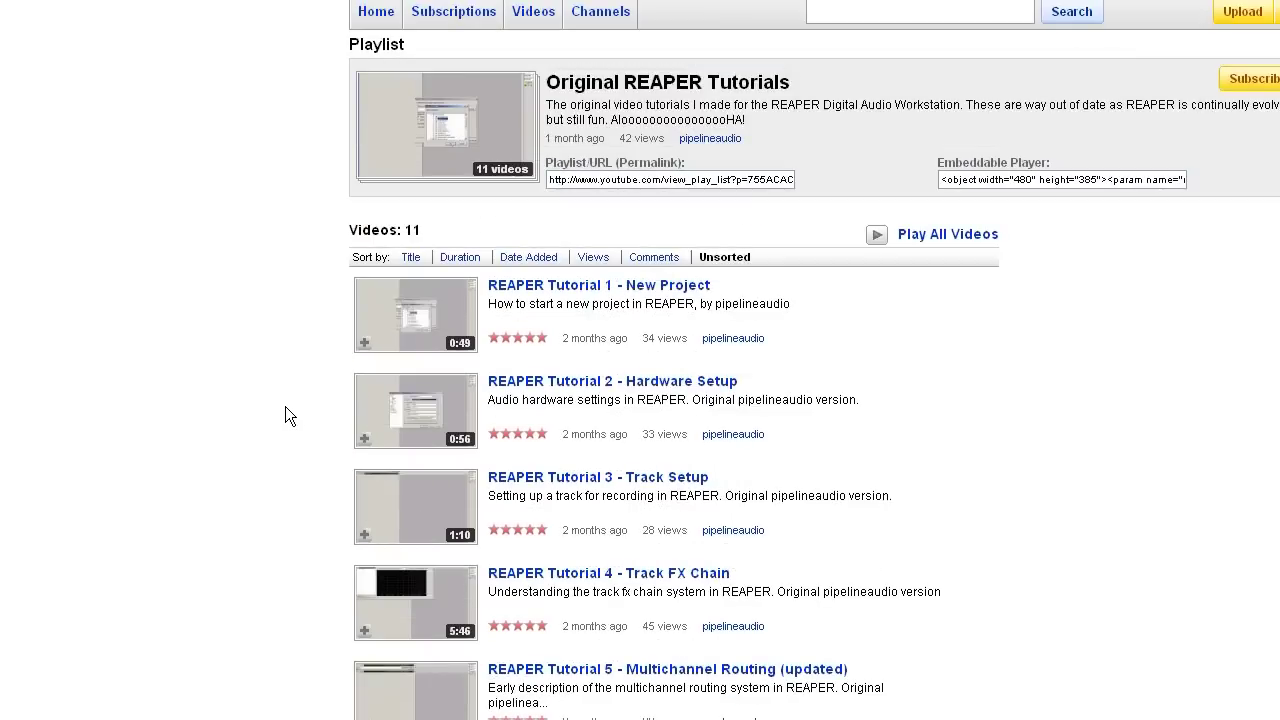